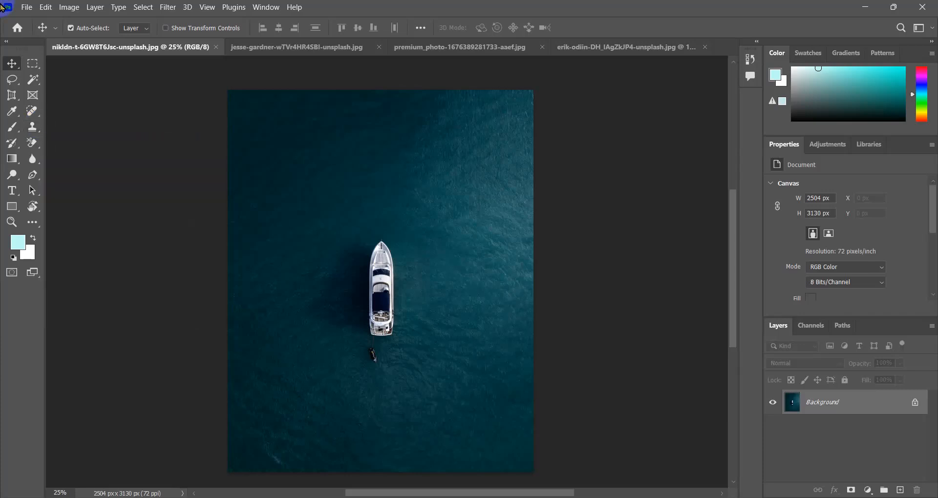
Step: Close the blue car photo without saving its changes
left_click(32, 127)
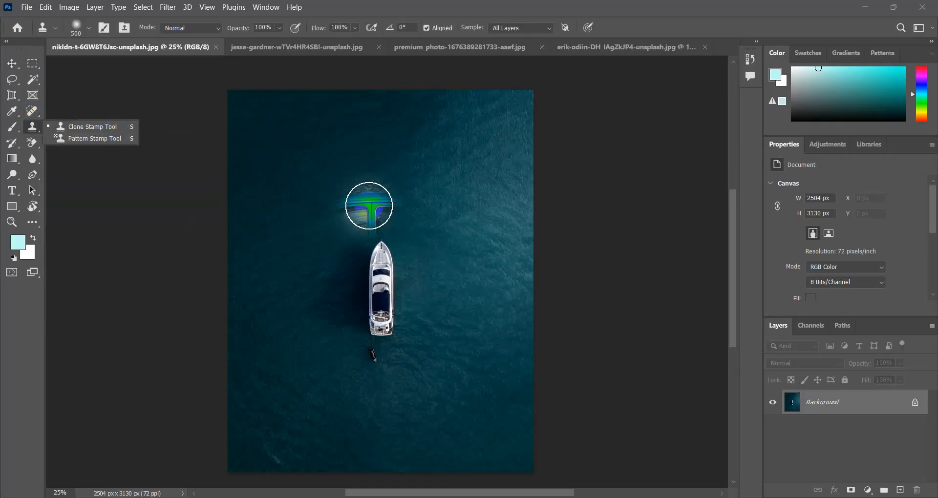
left_click(10, 69)
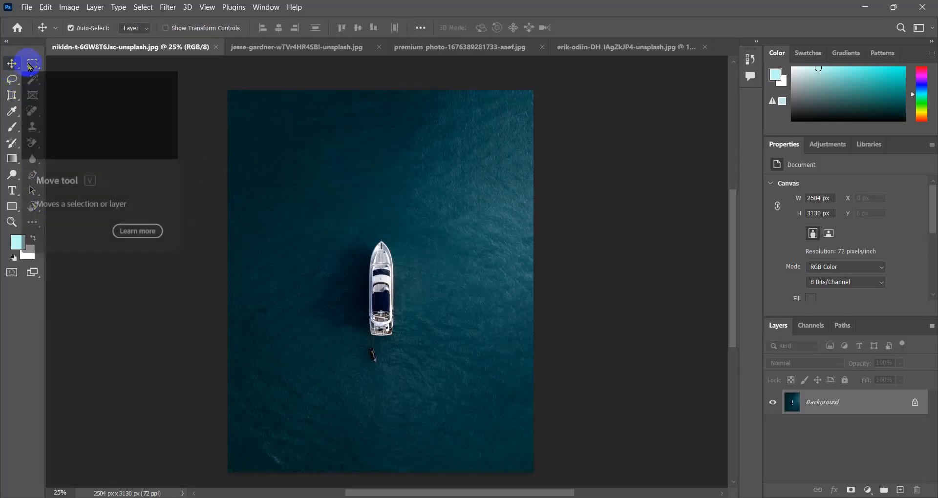
left_click(704, 49)
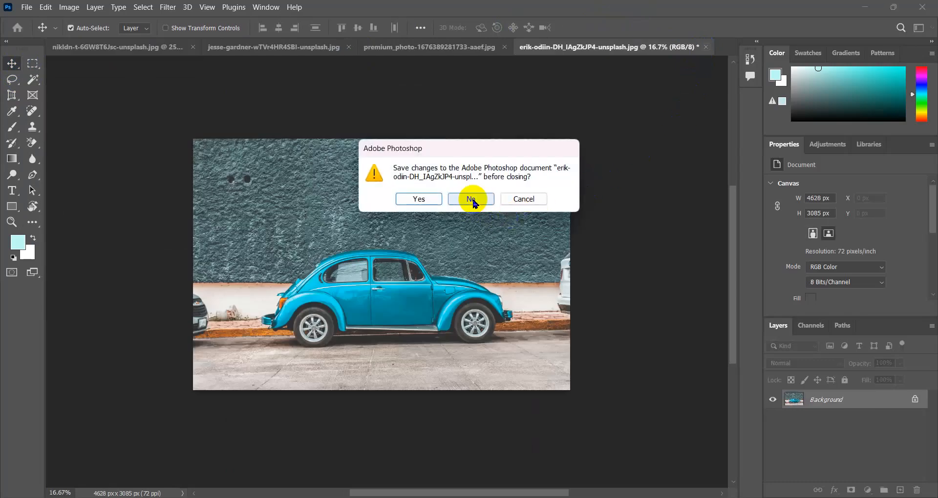
left_click(472, 201)
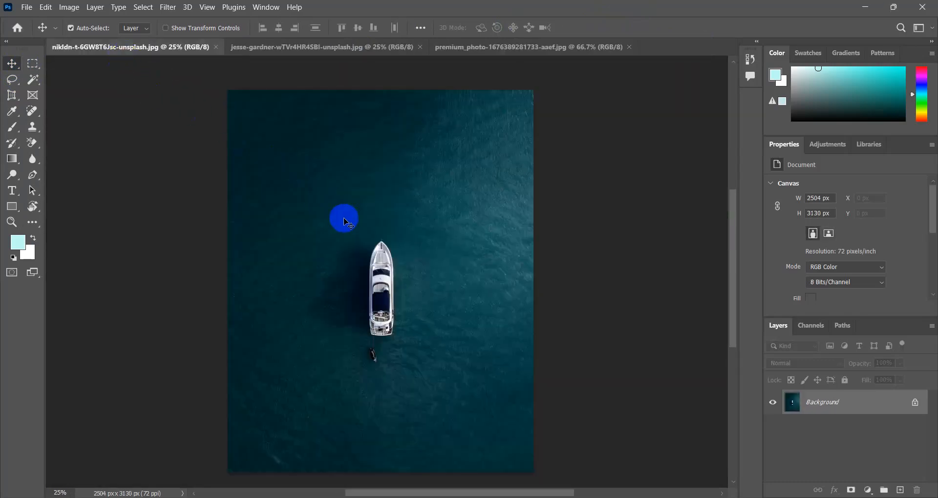
Step: Choose the Clone Stamp tool for the yacht photo and enlarge its brush to 1300 px
left_click(36, 133)
left_click(78, 126)
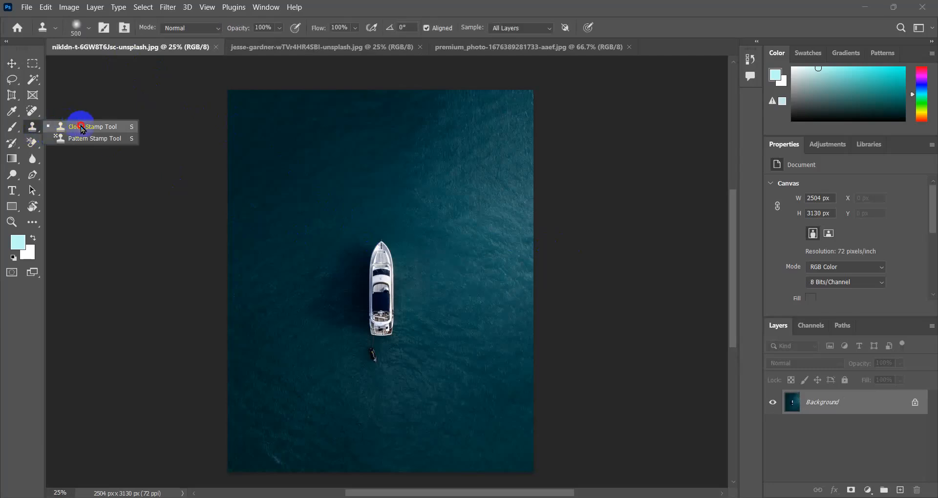
left_click(84, 128)
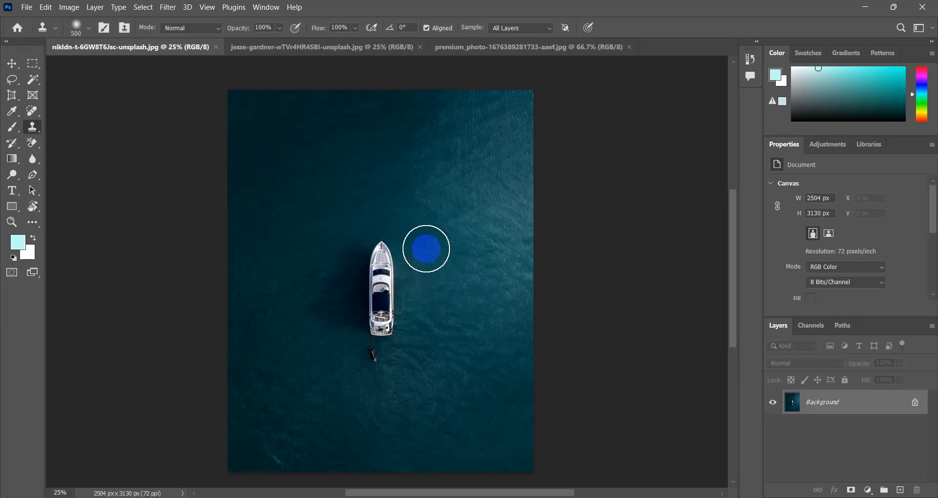
key("bracketright")
key("bracketright")
key("bracketright")
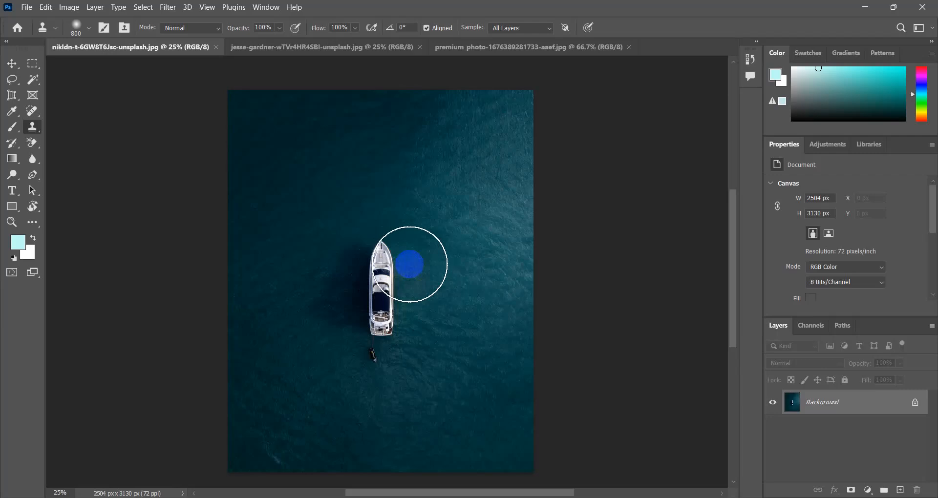
key("bracketright")
key("bracketright")
key("bracketright")
key("bracketright")
key("bracketright")
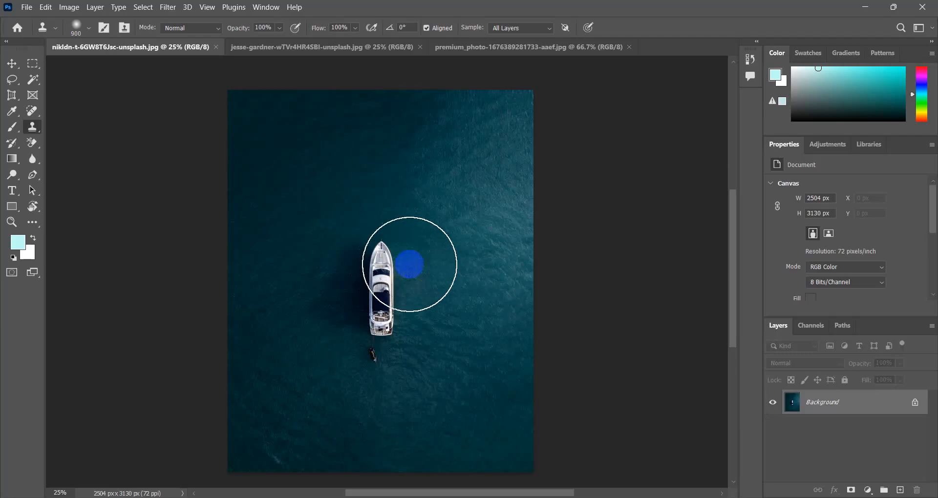
Step: Try to paint over the yacht with the Clone Stamp without defining a source point
mouse_move(390, 277)
left_mouse_down()
mouse_move(379, 306)
mouse_move(370, 291)
left_mouse_up()
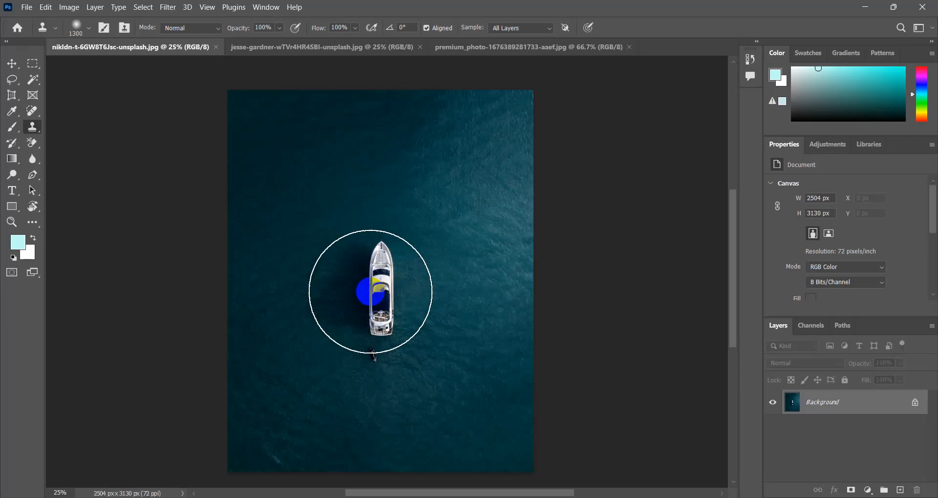
mouse_move(370, 291)
left_mouse_down()
mouse_move(398, 312)
mouse_move(372, 326)
mouse_move(371, 255)
mouse_move(391, 324)
mouse_move(384, 293)
mouse_move(365, 293)
mouse_move(388, 292)
mouse_move(366, 292)
left_mouse_up()
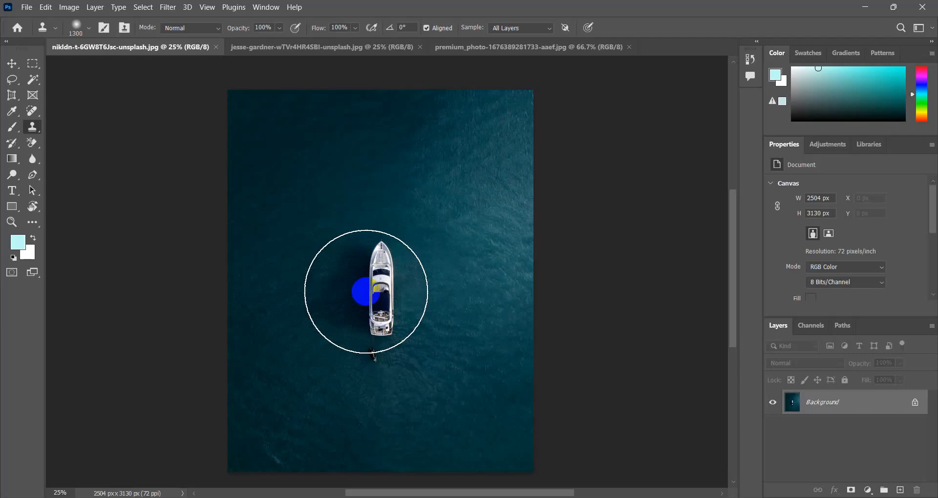
mouse_move(366, 291)
left_mouse_down()
mouse_move(395, 305)
mouse_move(375, 297)
left_mouse_up()
left_click(374, 293)
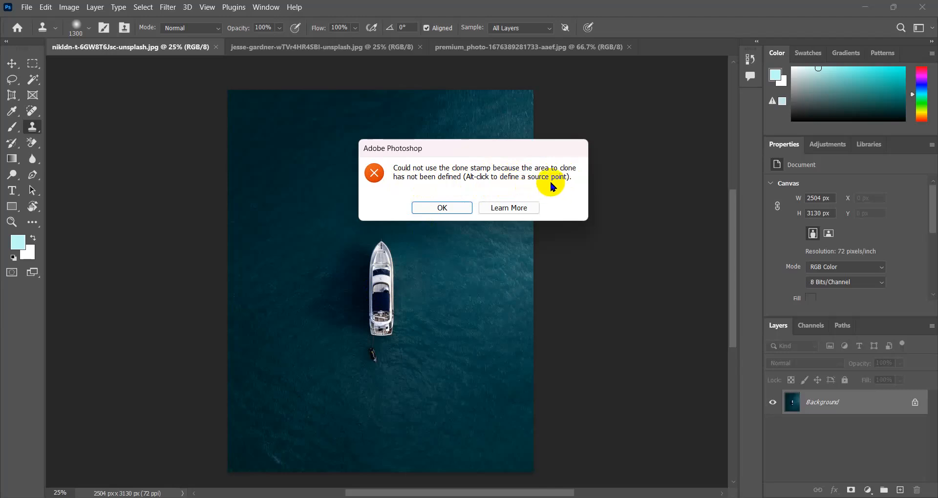
left_click(463, 206)
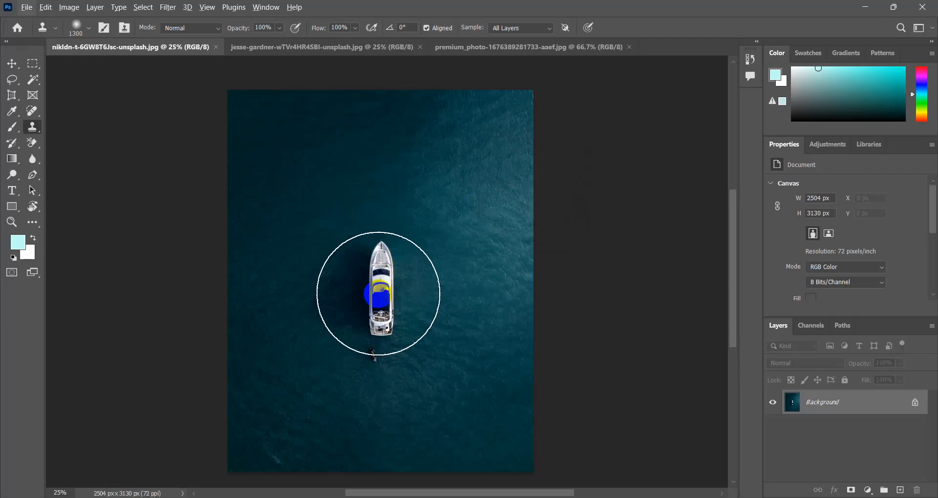
Step: Sample the yacht, stamp a copy on the water above and to the right of it, and undo the stamp
left_click(378, 293, "alt")
mouse_move(438, 181)
left_mouse_down()
mouse_move(461, 168)
mouse_move(429, 166)
mouse_move(420, 189)
mouse_move(435, 201)
mouse_move(456, 186)
mouse_move(449, 184)
mouse_move(477, 247)
mouse_move(446, 183)
mouse_move(436, 183)
mouse_move(456, 314)
mouse_move(450, 377)
mouse_move(461, 404)
mouse_move(469, 333)
mouse_move(438, 387)
mouse_move(435, 251)
mouse_move(456, 171)
mouse_move(445, 157)
mouse_move(456, 227)
mouse_move(456, 188)
left_mouse_up()
left_click(447, 184, "alt")
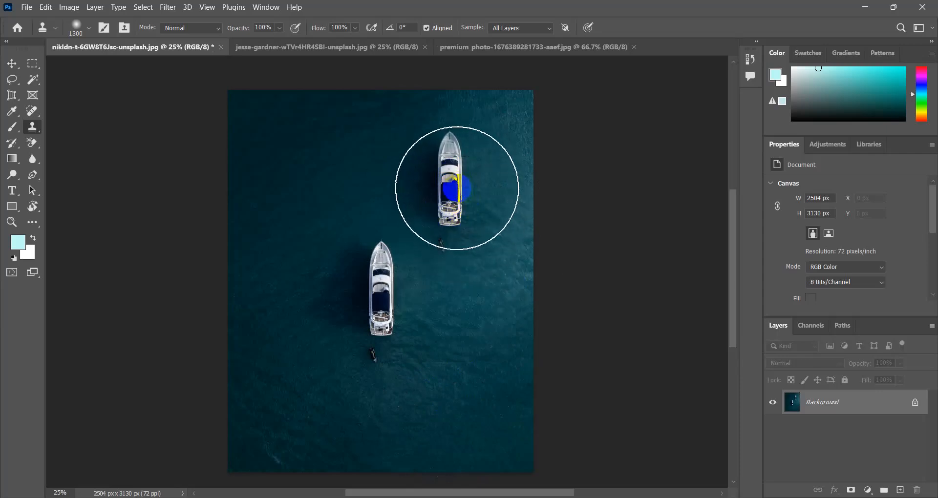
mouse_move(457, 188)
left_mouse_down()
mouse_move(458, 178)
mouse_move(433, 239)
mouse_move(421, 164)
mouse_move(432, 164)
mouse_move(402, 174)
mouse_move(426, 183)
mouse_move(414, 154)
mouse_move(368, 167)
mouse_move(398, 178)
mouse_move(372, 151)
mouse_move(357, 185)
mouse_move(379, 162)
mouse_move(342, 180)
mouse_move(381, 167)
left_mouse_up()
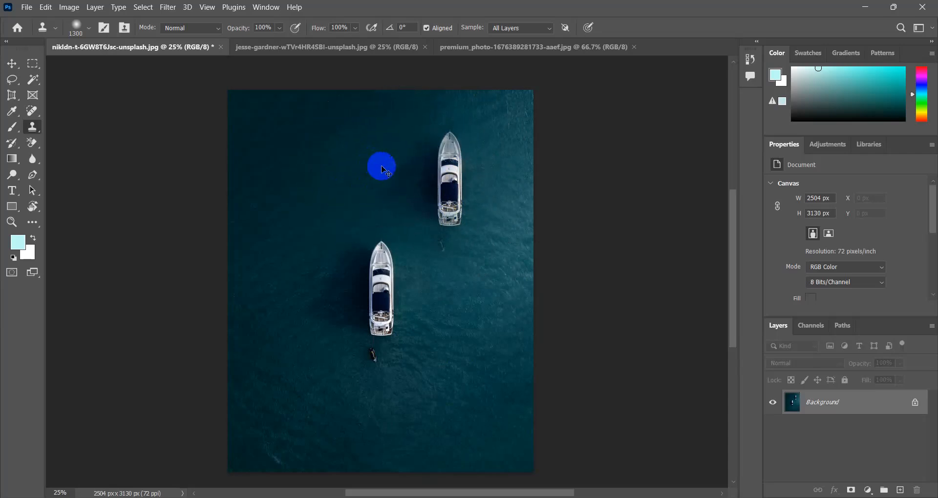
key("ctrl+z")
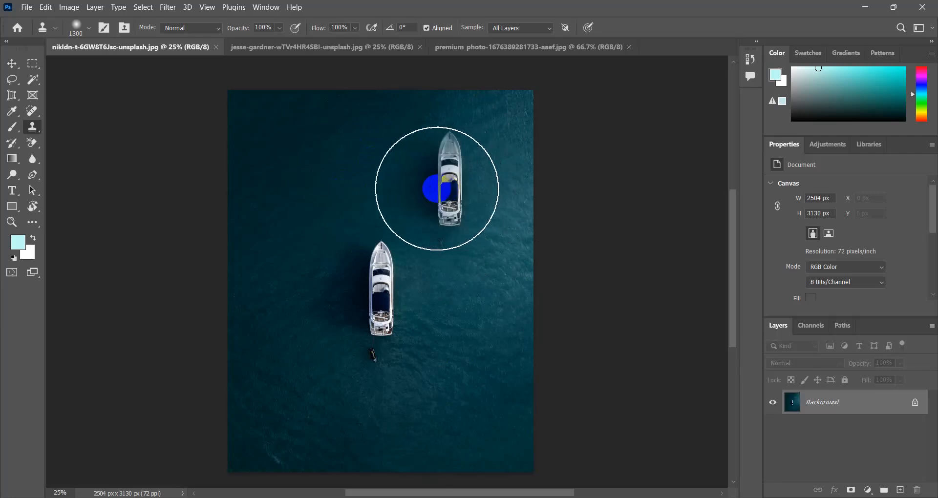
Step: Paint the yacht's copy again, cover the original yacht with water sampled from the upper left of the photo, and undo the strokes
mouse_move(443, 175)
left_mouse_down()
mouse_move(423, 199)
mouse_move(423, 155)
mouse_move(377, 159)
mouse_move(335, 193)
mouse_move(325, 161)
mouse_move(360, 220)
left_mouse_up()
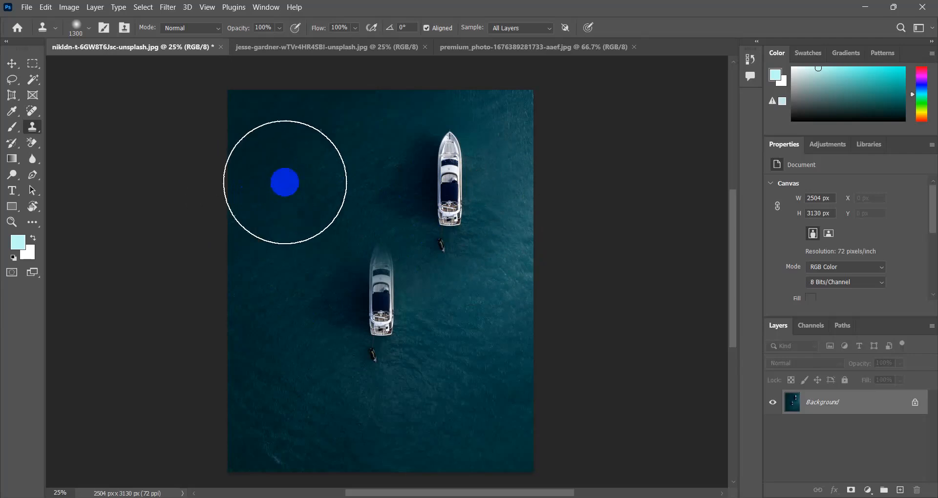
left_click(325, 163)
mouse_move(325, 162)
left_mouse_down()
mouse_move(362, 187)
mouse_move(291, 169)
mouse_move(297, 146)
mouse_move(303, 165)
left_mouse_up()
mouse_move(364, 276)
left_mouse_down()
mouse_move(377, 304)
mouse_move(373, 295)
left_mouse_up()
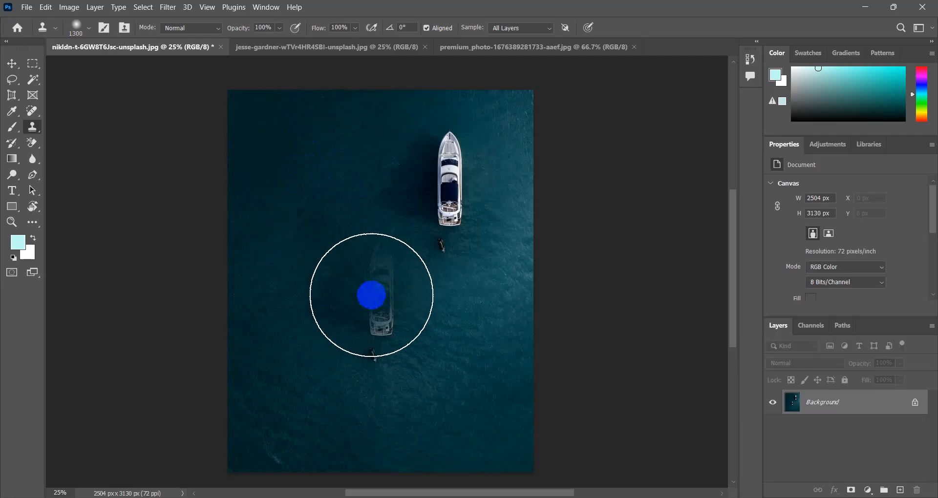
key("ctrl+z")
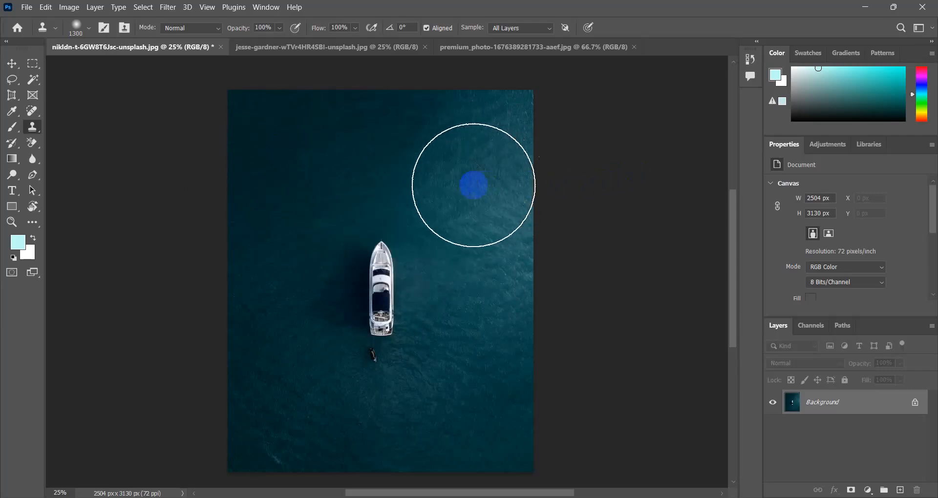
Step: Sample beside the yacht and preview its copy over the water in the photo's upper right area
left_click(399, 278, "alt")
left_click_drag(455, 156, 457, 180)
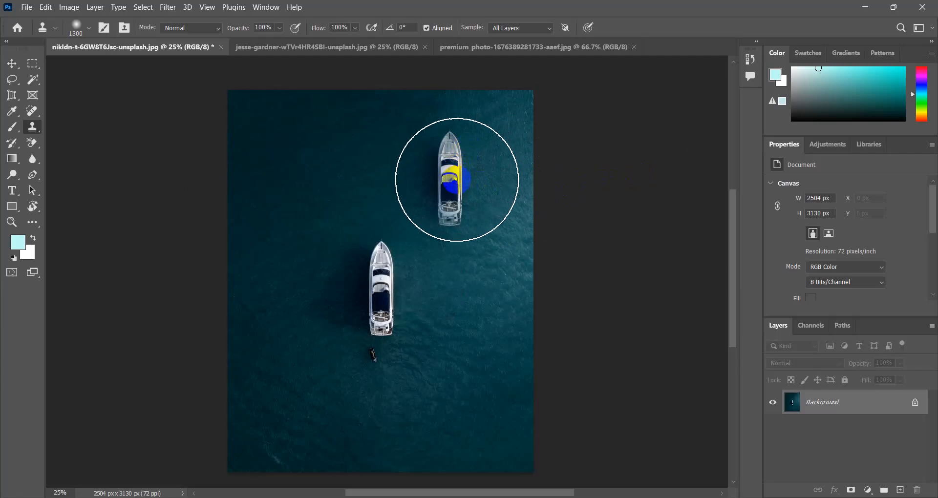
left_click(458, 177, "alt")
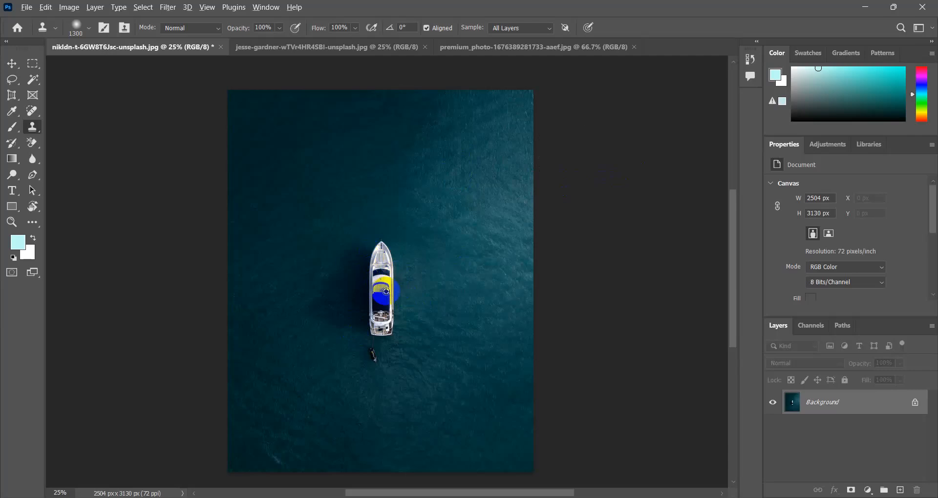
Step: Sample the open water to the right of the yacht, paint over the yacht with it, and undo the strokes
mouse_move(386, 291)
left_mouse_down()
mouse_move(523, 255)
mouse_move(462, 287)
left_mouse_up()
left_click(446, 285, "alt")
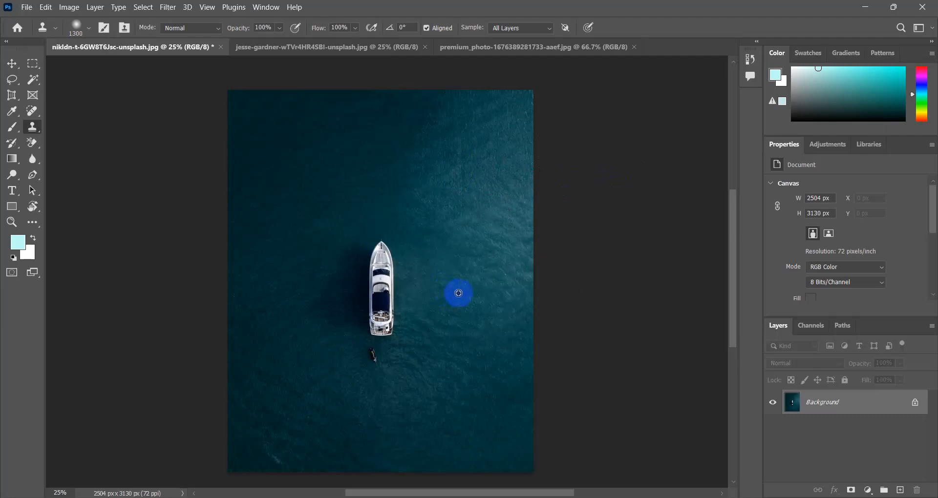
mouse_move(452, 293)
left_mouse_down()
mouse_move(369, 268)
mouse_move(354, 290)
mouse_move(383, 313)
mouse_move(387, 269)
mouse_move(354, 312)
mouse_move(422, 267)
mouse_move(345, 284)
mouse_move(370, 303)
mouse_move(356, 258)
mouse_move(347, 265)
mouse_move(380, 287)
mouse_move(294, 231)
mouse_move(292, 252)
mouse_move(309, 259)
mouse_move(435, 252)
left_mouse_up()
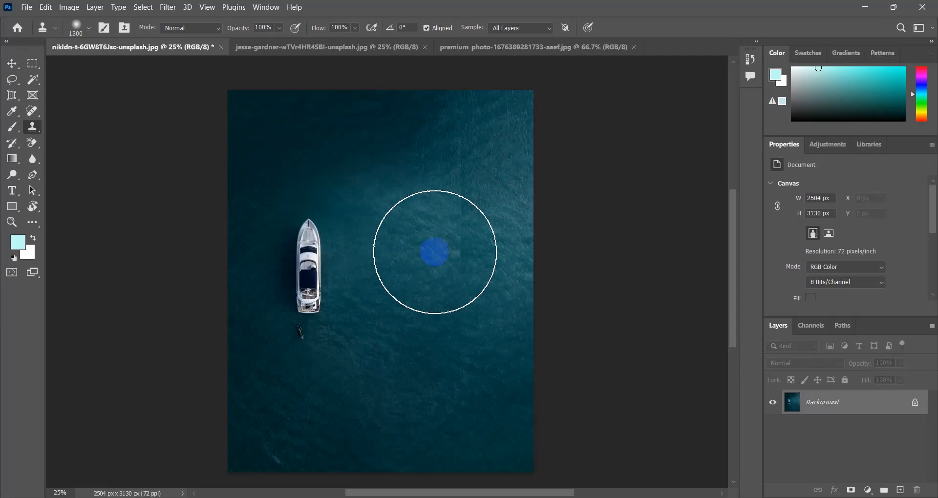
mouse_move(435, 252)
left_mouse_down()
mouse_move(468, 263)
mouse_move(411, 254)
mouse_move(424, 270)
mouse_move(331, 245)
mouse_move(395, 280)
mouse_move(314, 256)
mouse_move(387, 235)
mouse_move(352, 260)
mouse_move(432, 267)
left_mouse_up()
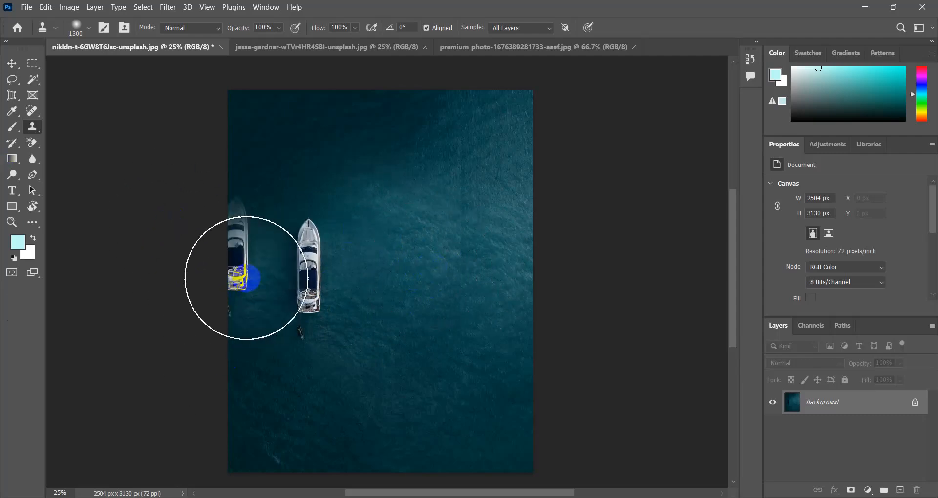
mouse_move(334, 337)
left_mouse_down()
mouse_move(316, 332)
mouse_move(360, 346)
mouse_move(413, 337)
mouse_move(436, 306)
left_mouse_up()
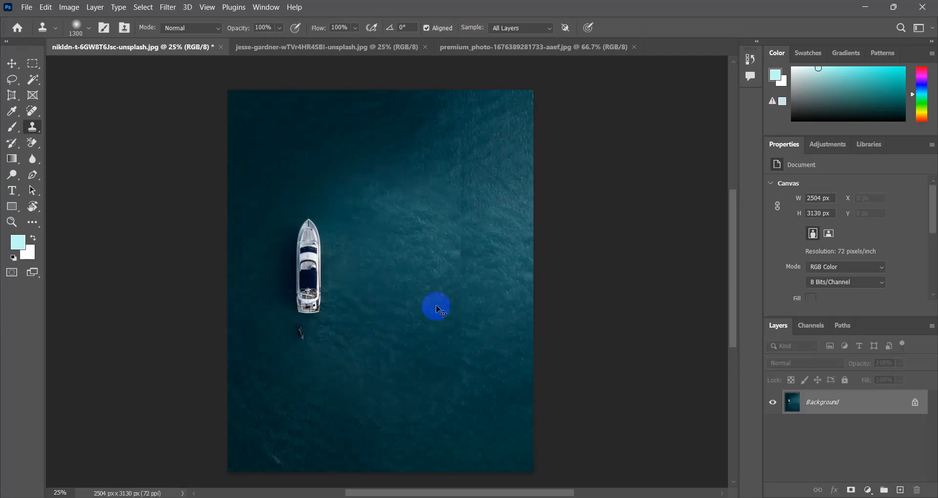
key("ctrl+z")
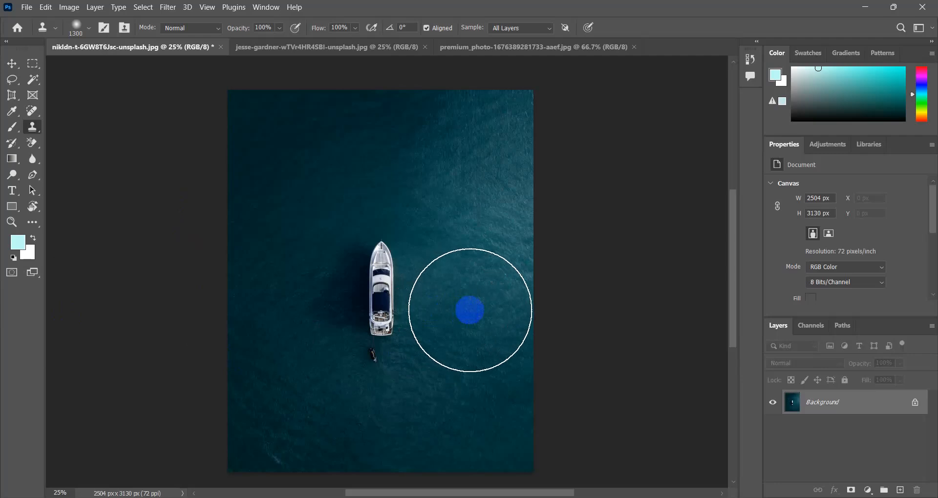
Step: Reduce the Clone Stamp brush to 250 px and sample the open water to the right of the yacht
key("bracketleft")
key("bracketleft")
key("bracketleft")
key("bracketleft")
key("bracketleft")
key("bracketleft")
key("bracketleft")
key("bracketleft")
key("bracketleft")
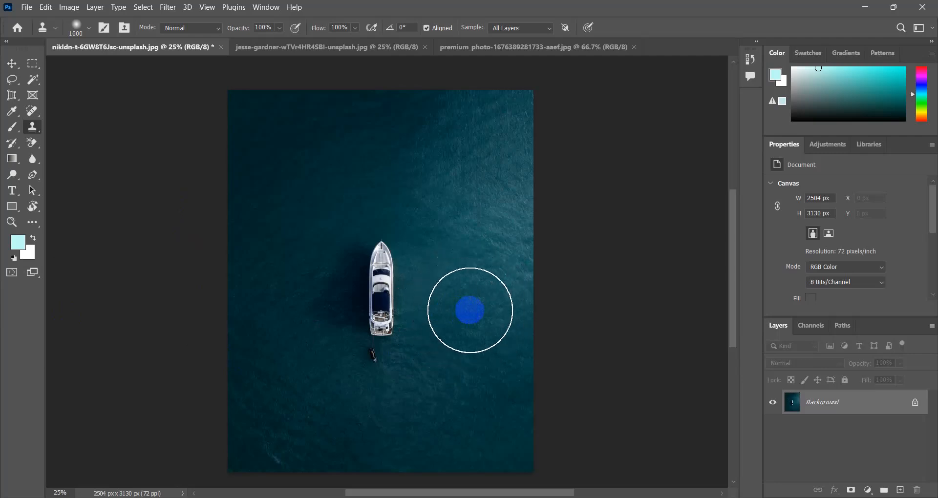
key("bracketleft")
key("bracketleft")
left_click(469, 311, "alt")
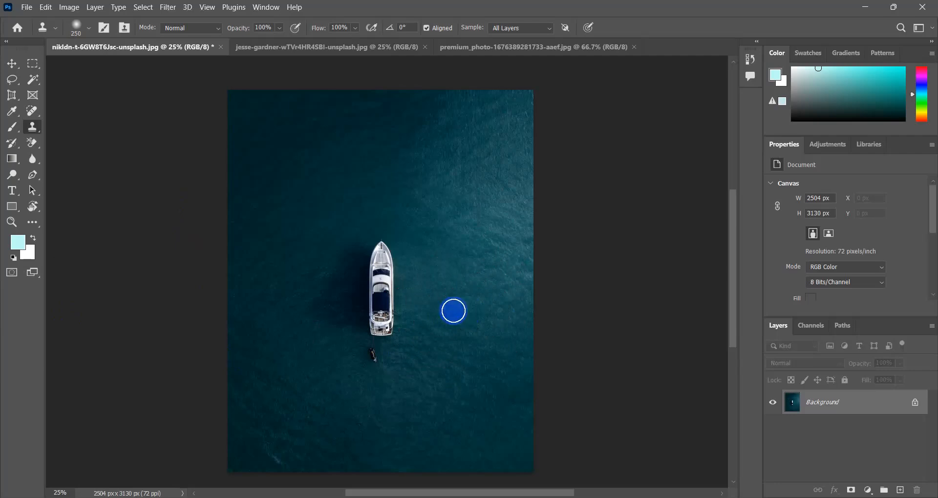
Step: Paint the yacht and its shadow out with the sampled water using the small brush, and undo all the strokes
mouse_move(386, 337)
left_mouse_down()
mouse_move(380, 245)
mouse_move(377, 350)
mouse_move(386, 252)
mouse_move(385, 267)
mouse_move(383, 259)
mouse_move(355, 280)
mouse_move(364, 279)
mouse_move(360, 252)
mouse_move(329, 316)
mouse_move(355, 311)
mouse_move(327, 312)
mouse_move(332, 272)
mouse_move(404, 306)
left_mouse_up()
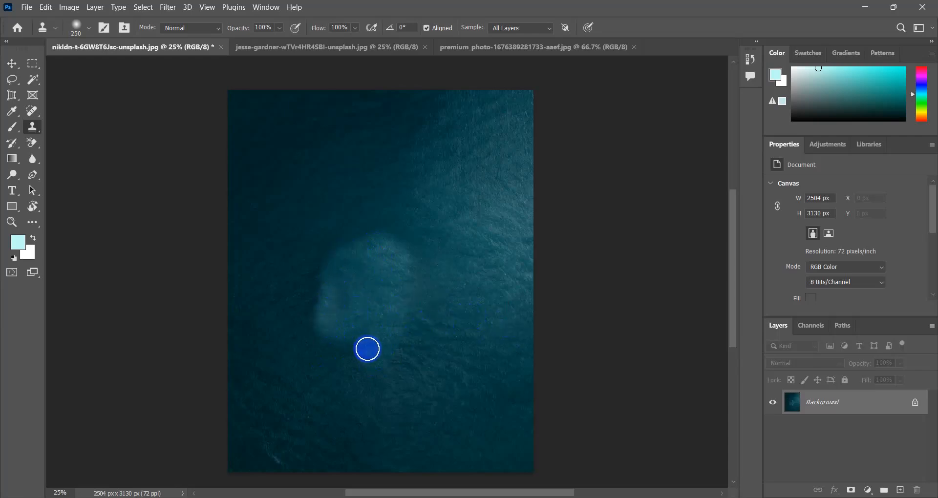
mouse_move(366, 349)
left_mouse_down()
mouse_move(421, 330)
mouse_move(415, 293)
mouse_move(357, 240)
mouse_move(320, 236)
mouse_move(333, 268)
mouse_move(324, 347)
mouse_move(344, 245)
mouse_move(334, 335)
mouse_move(349, 380)
mouse_move(332, 345)
mouse_move(353, 338)
mouse_move(400, 351)
mouse_move(383, 356)
mouse_move(354, 340)
mouse_move(341, 301)
mouse_move(374, 248)
mouse_move(415, 223)
mouse_move(369, 248)
mouse_move(377, 260)
mouse_move(428, 269)
mouse_move(409, 278)
mouse_move(412, 259)
mouse_move(371, 241)
mouse_move(341, 295)
mouse_move(327, 387)
mouse_move(318, 337)
mouse_move(331, 270)
mouse_move(342, 261)
mouse_move(363, 267)
mouse_move(369, 237)
mouse_move(352, 291)
mouse_move(348, 270)
mouse_move(342, 297)
mouse_move(313, 283)
mouse_move(356, 269)
mouse_move(326, 345)
mouse_move(423, 293)
mouse_move(422, 321)
mouse_move(442, 306)
mouse_move(400, 289)
mouse_move(399, 256)
mouse_move(387, 341)
mouse_move(438, 255)
left_mouse_up()
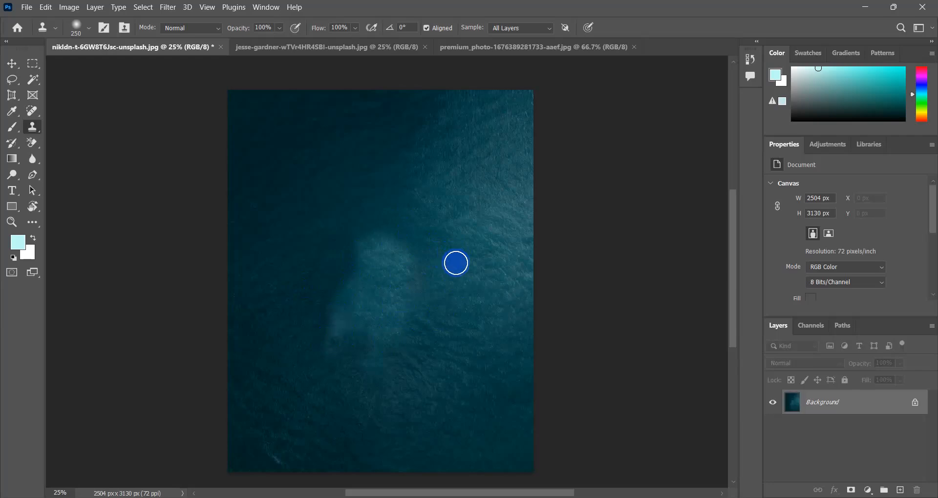
mouse_move(456, 264)
left_mouse_down()
mouse_move(530, 298)
mouse_move(489, 308)
mouse_move(493, 279)
mouse_move(462, 276)
left_mouse_up()
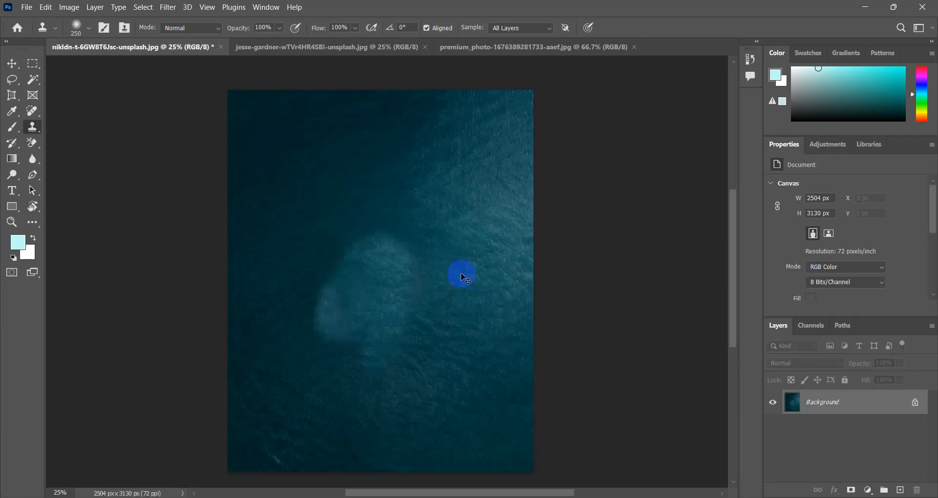
key("ctrl+z")
key("ctrl+z")
key("ctrl+z")
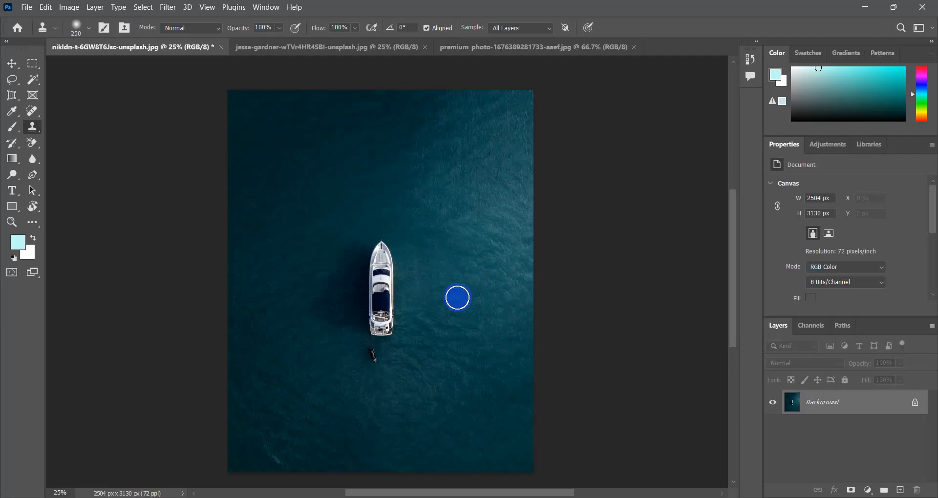
Step: Enlarge the Clone Stamp brush to 1300 px again
key("bracketright")
key("bracketright")
key("bracketright")
key("bracketright")
key("bracketright")
key("bracketright")
key("bracketright")
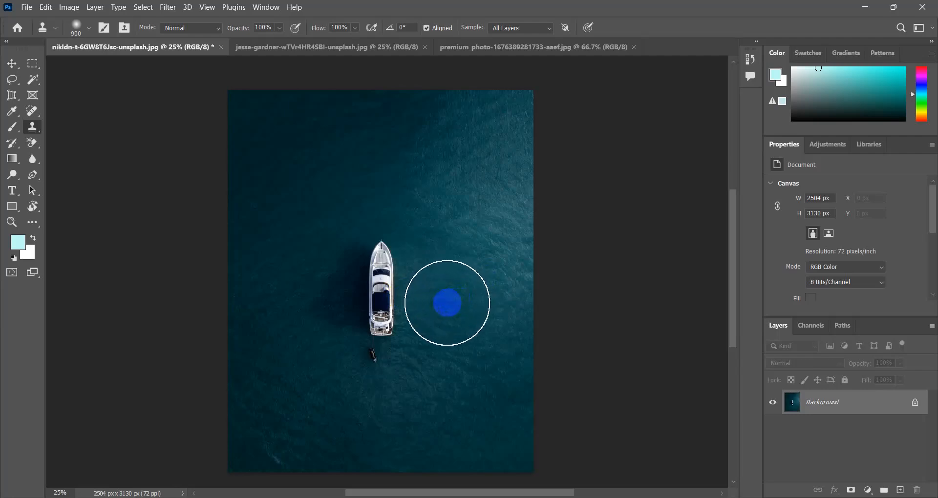
key("bracketright")
key("bracketright")
key("bracketright")
key("bracketright")
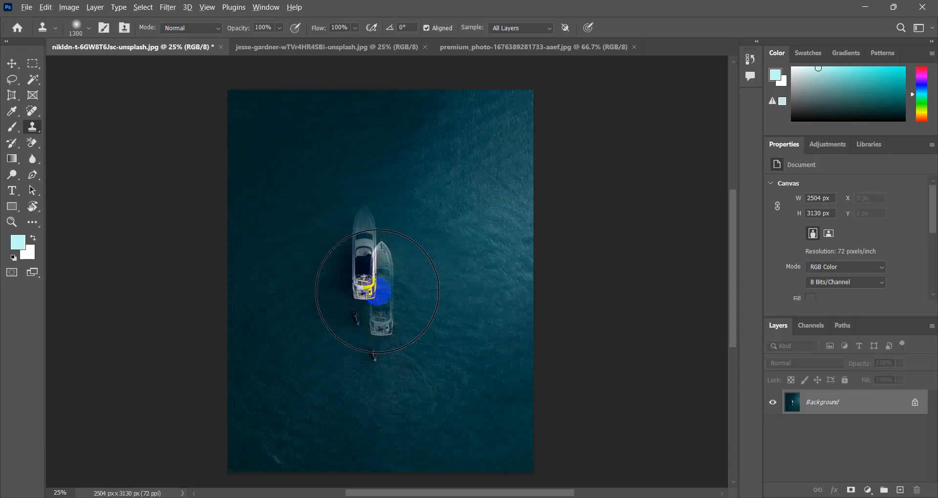
Step: Add a new empty layer above the Background layer of the yacht photo
left_click(378, 291)
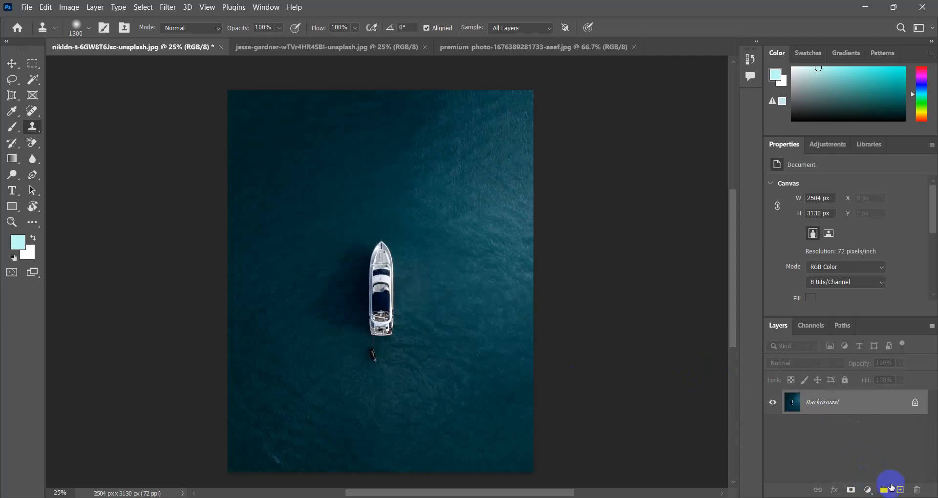
left_click(900, 490)
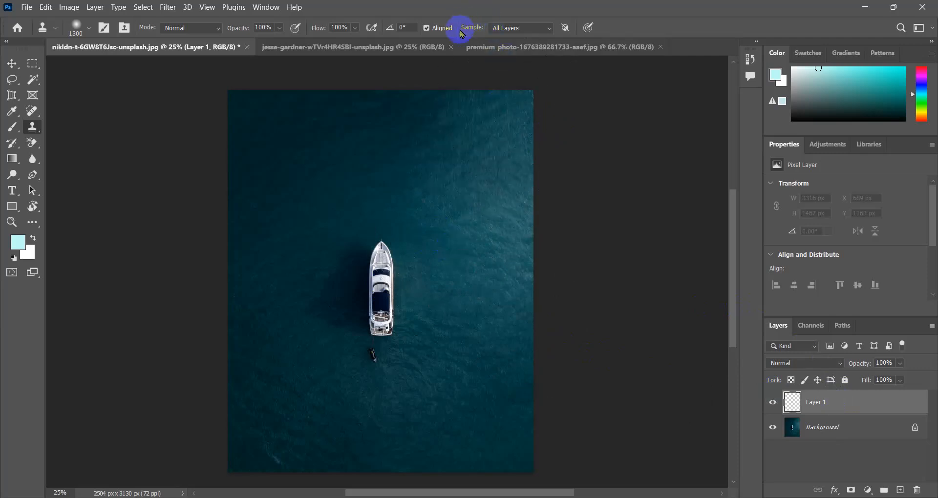
Step: Try cloning on the empty Layer 1 with sampling set to Current Layer, and undo the strokes
left_click(536, 28)
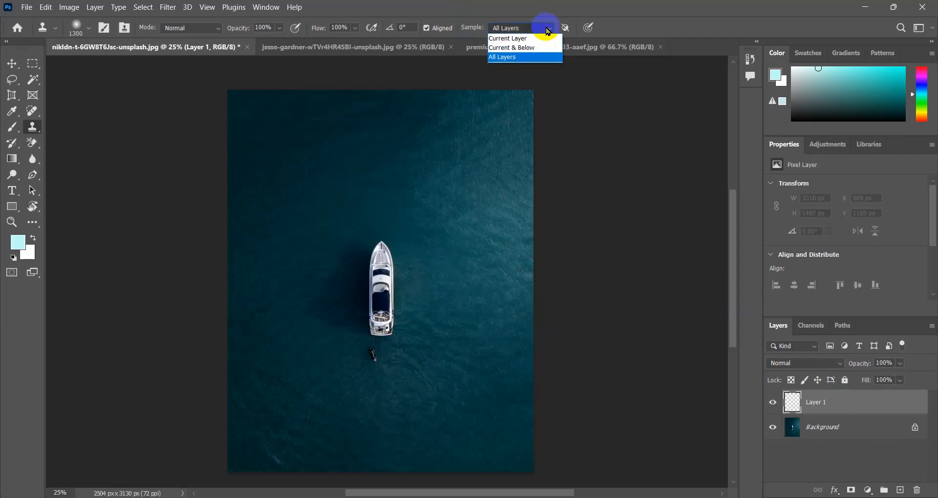
left_click(524, 39)
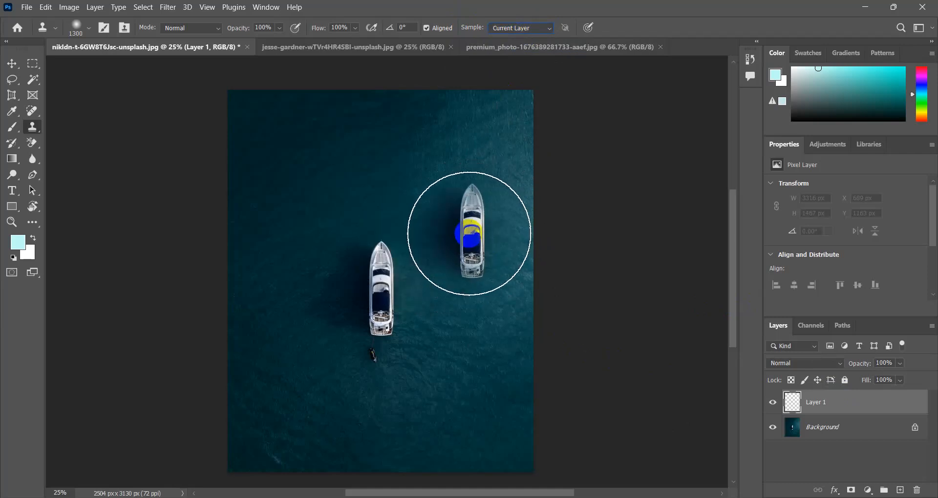
left_click_drag(470, 219, 453, 191)
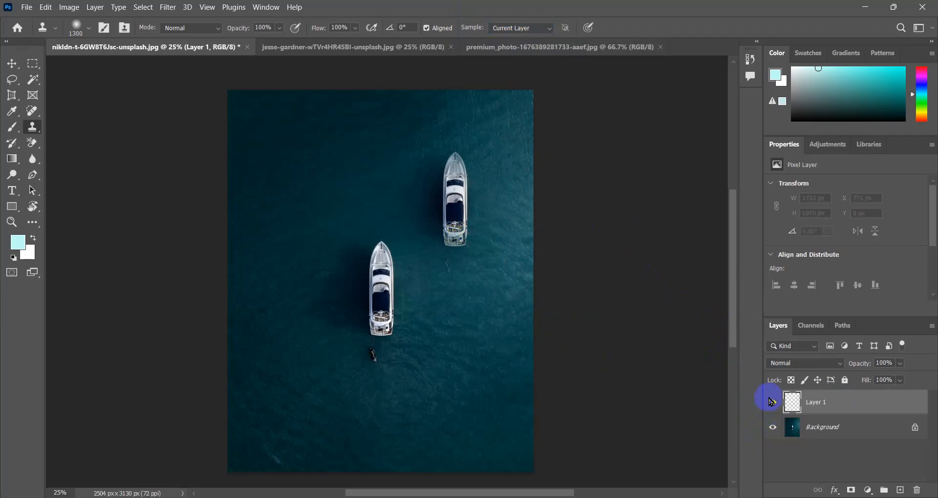
key("ctrl+z")
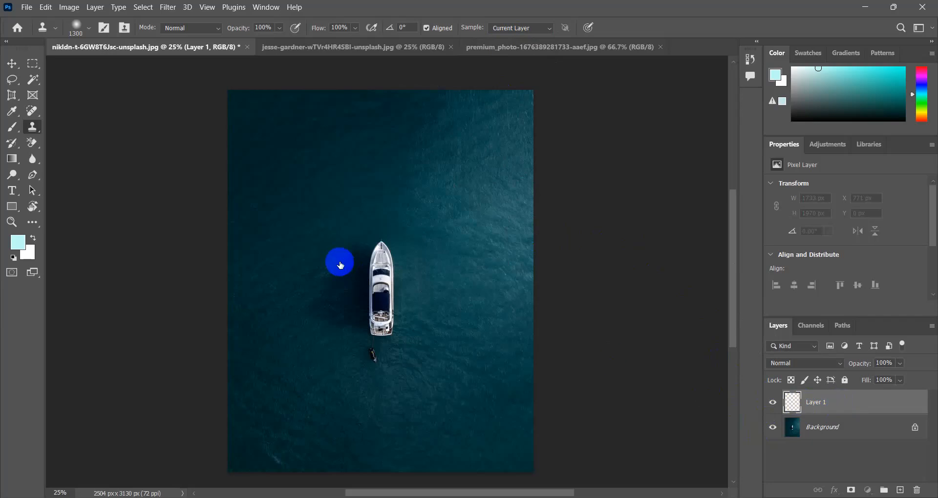
left_click_drag(400, 282, 379, 288)
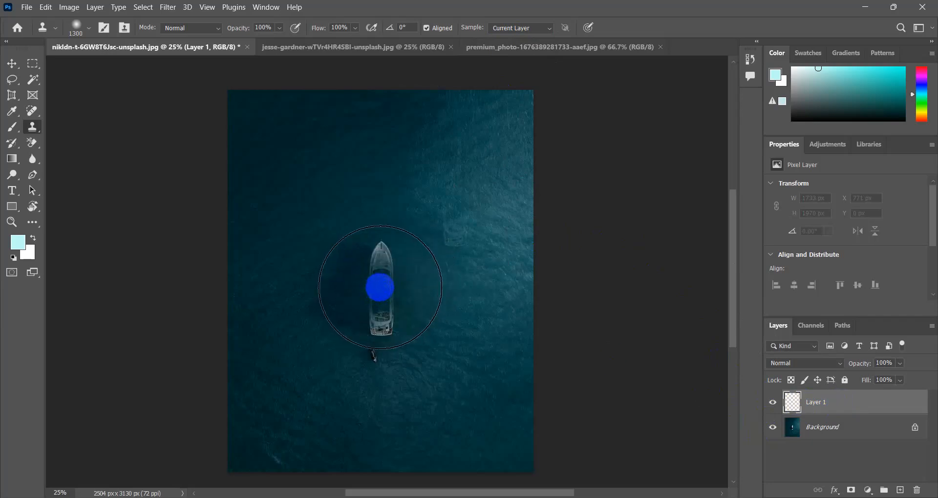
key("ctrl+z")
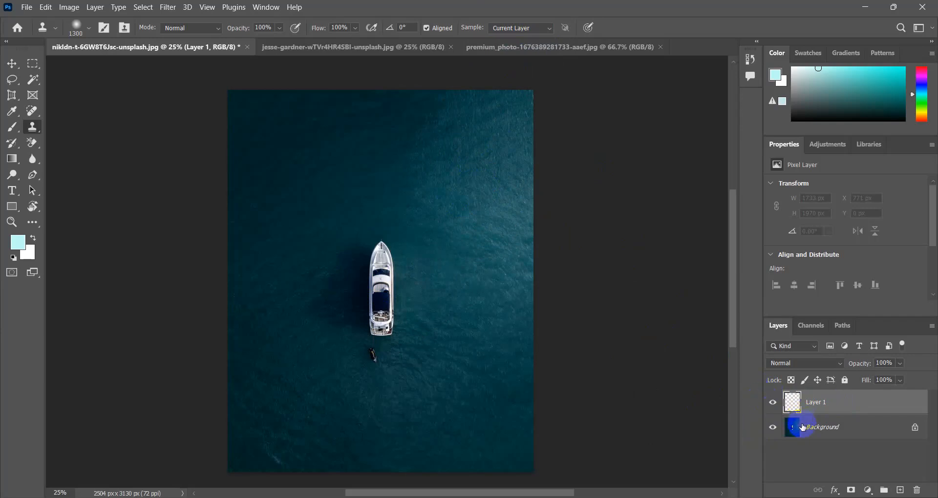
Step: Set the Clone Stamp to sample All Layers, with Layer 1 as the target layer
left_click(549, 30)
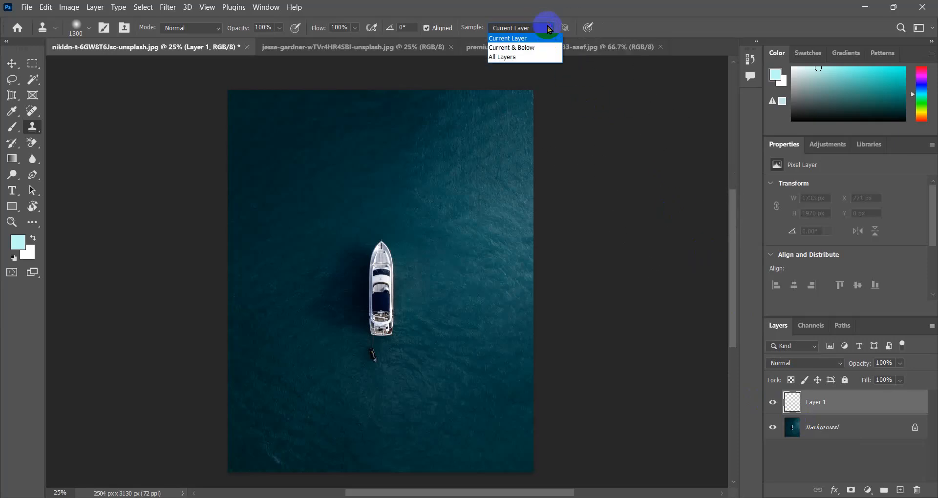
left_click(524, 57)
left_click(789, 404)
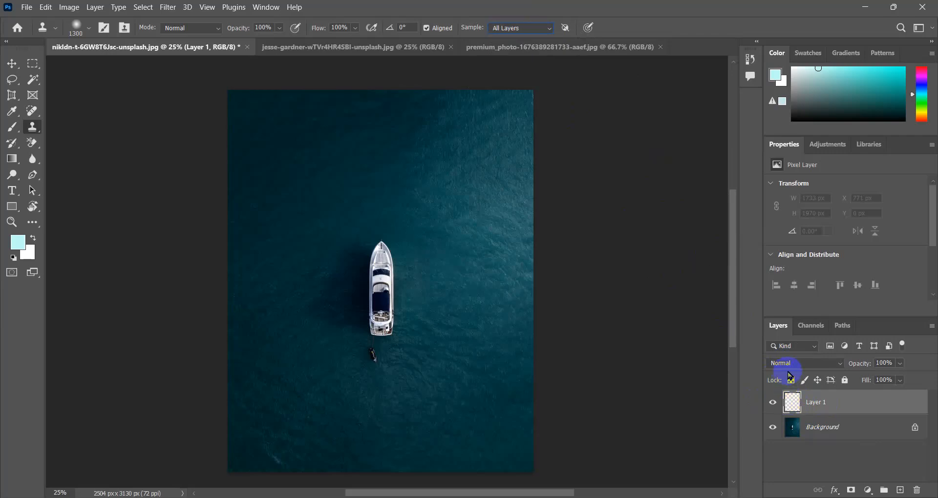
Step: Sample the yacht and paint a full copy of it with its shadow onto Layer 1, up and right of the original
left_click(381, 320, "alt")
left_click(384, 285)
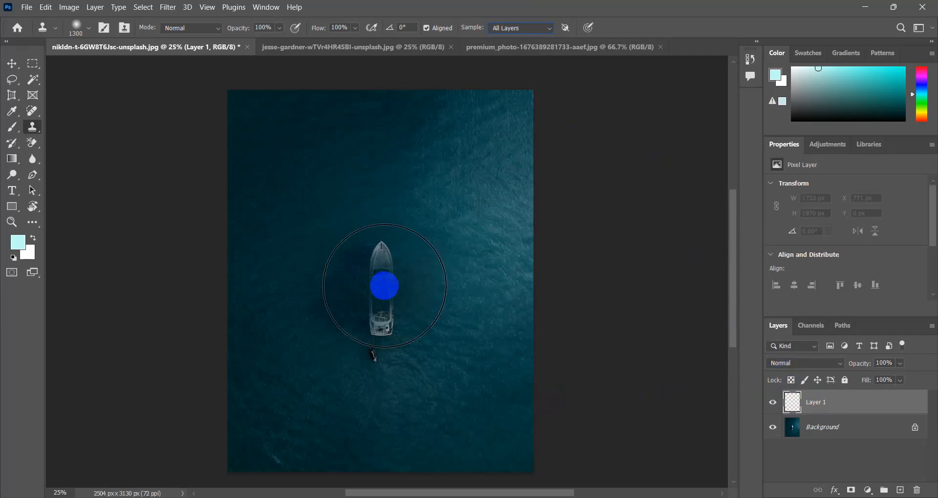
left_click(382, 291)
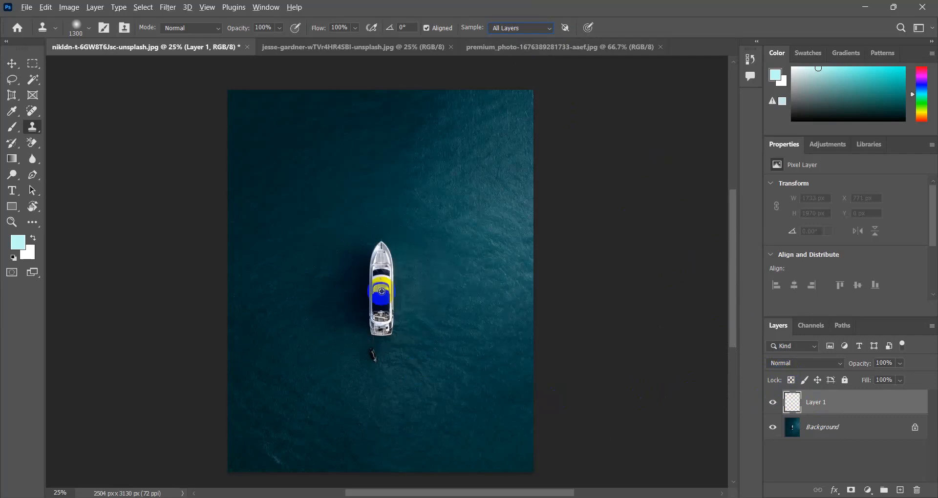
left_click(444, 219)
key("ctrl+z")
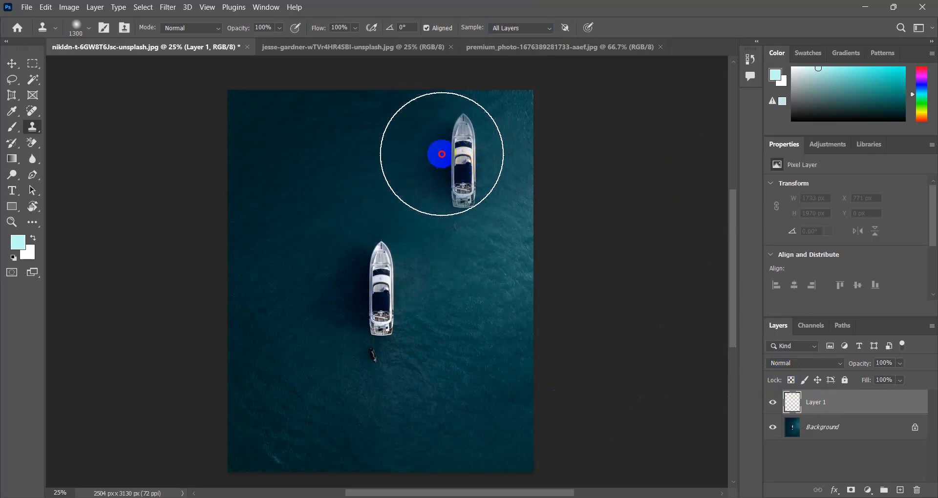
left_click(466, 184)
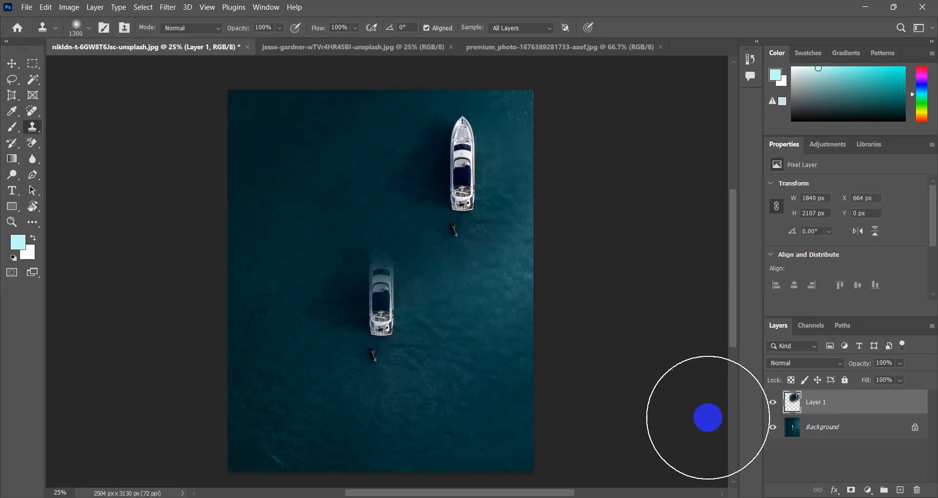
Step: Hide the Background layer and set up the Eraser with an 800 px brush, 70% opacity and 52% flow
left_click(773, 429)
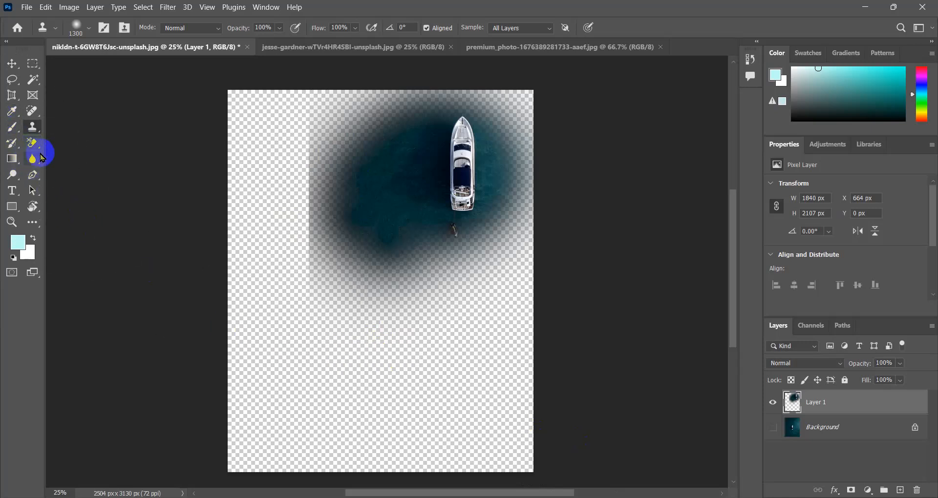
left_click_drag(34, 145, 81, 145)
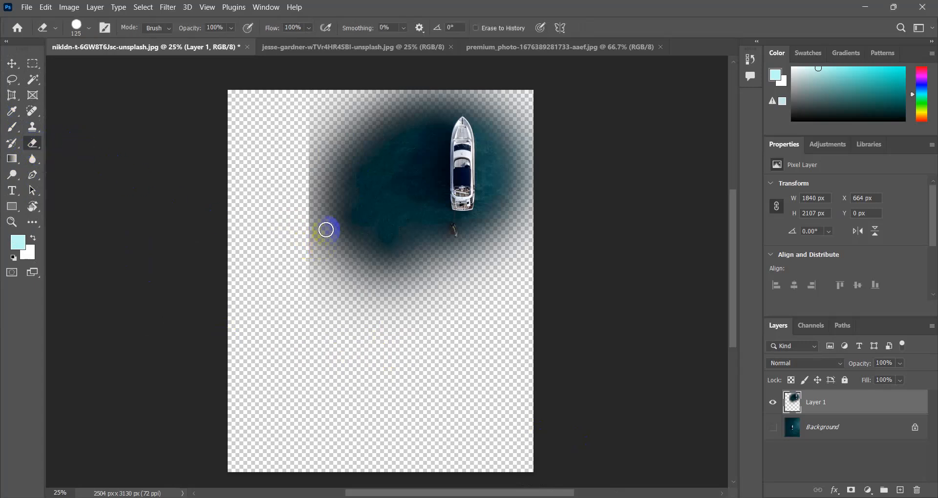
key("bracketright")
key("bracketright")
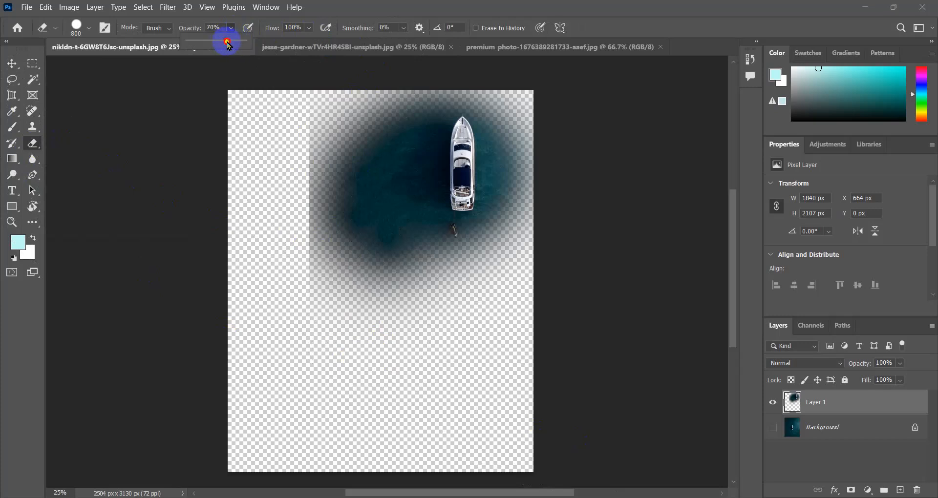
left_click(309, 29)
left_click_drag(304, 42, 296, 41)
Step: Erase the surplus water around the cloned yacht on Layer 1 and show the Background layer again
mouse_move(314, 157)
left_mouse_down()
mouse_move(376, 266)
mouse_move(327, 179)
mouse_move(318, 200)
mouse_move(387, 285)
mouse_move(507, 303)
mouse_move(418, 301)
mouse_move(310, 171)
mouse_move(312, 130)
mouse_move(306, 216)
left_mouse_up()
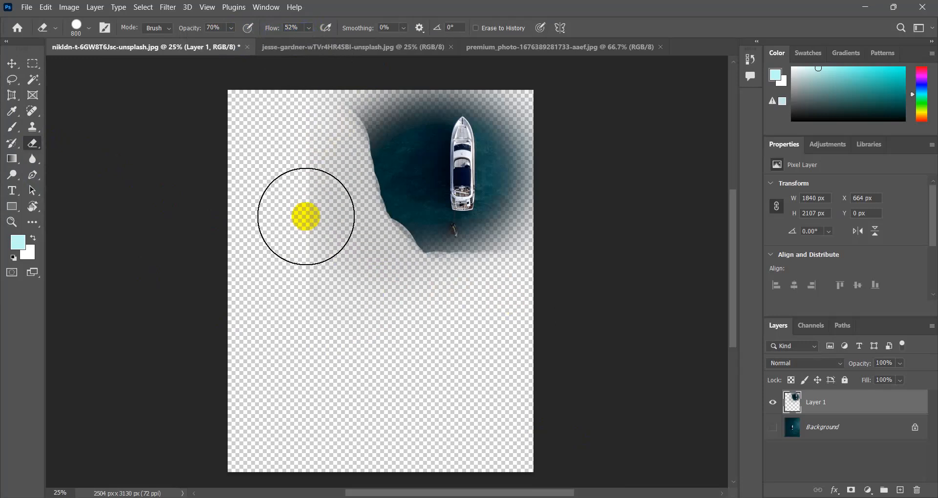
mouse_move(312, 138)
left_mouse_down()
mouse_move(348, 189)
mouse_move(322, 205)
mouse_move(409, 308)
left_mouse_up()
mouse_move(559, 153)
left_mouse_down()
mouse_move(518, 276)
mouse_move(428, 324)
mouse_move(335, 239)
mouse_move(308, 169)
mouse_move(338, 122)
mouse_move(340, 275)
left_mouse_up()
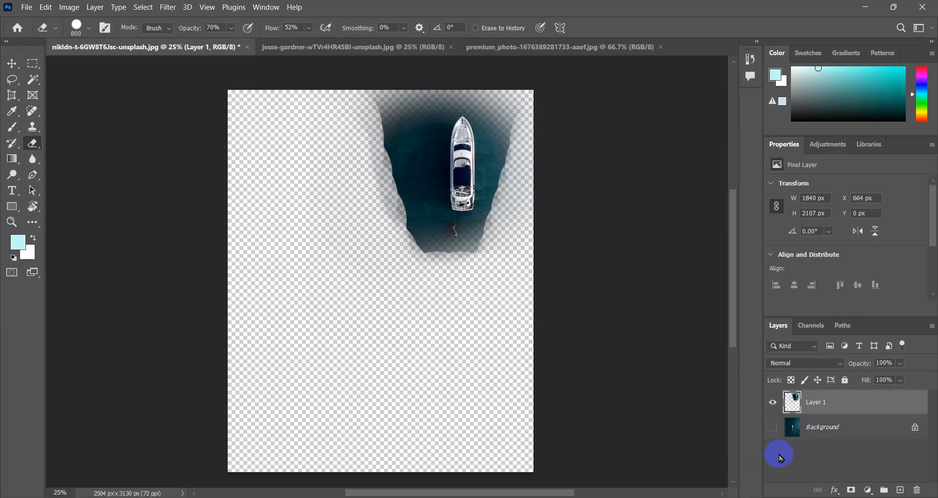
left_click(773, 433)
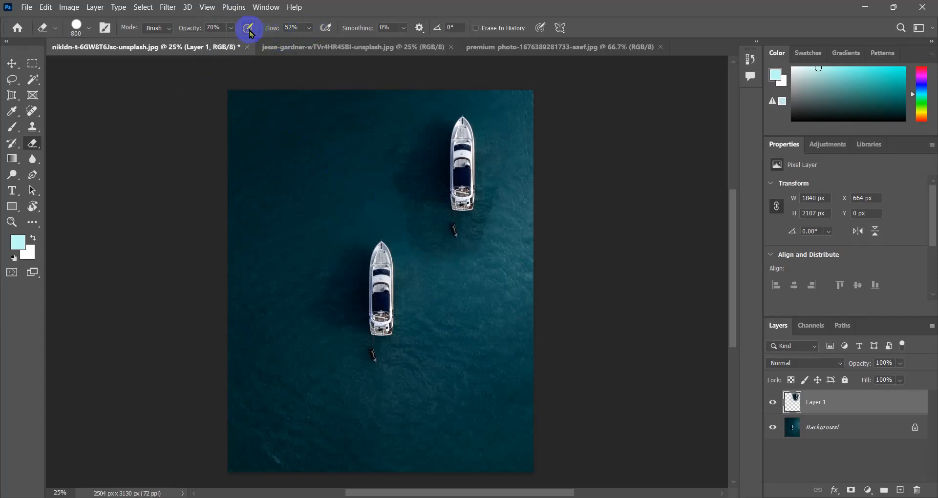
Step: Lower the Eraser to 41% opacity and 22% flow and softly blend the cloned yacht's surroundings into the sea
left_click(230, 28)
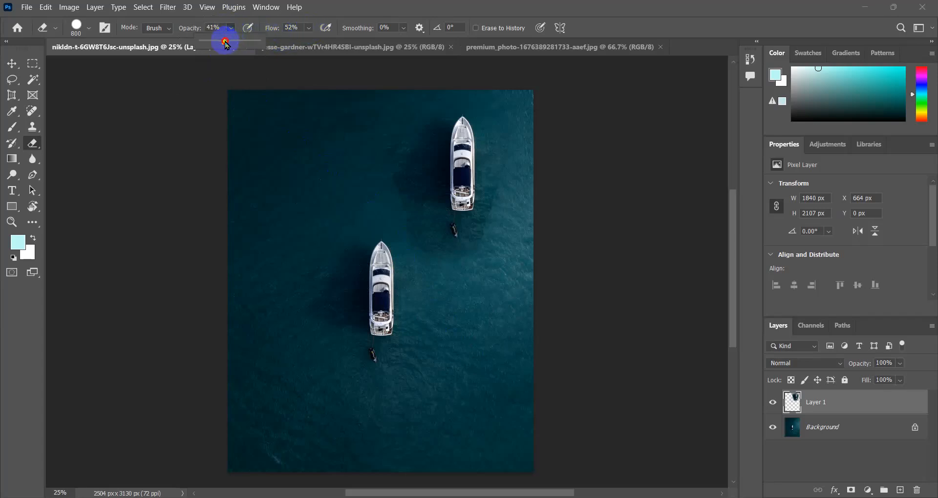
left_click(308, 28)
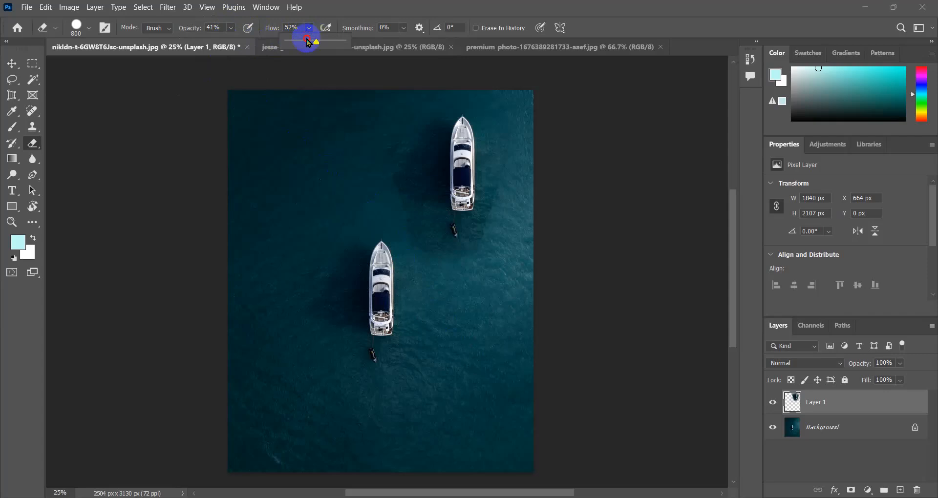
mouse_move(387, 163)
left_mouse_down()
mouse_move(429, 215)
mouse_move(421, 148)
mouse_move(440, 126)
mouse_move(438, 183)
mouse_move(466, 242)
mouse_move(486, 186)
mouse_move(487, 198)
mouse_move(542, 186)
mouse_move(540, 145)
mouse_move(518, 240)
mouse_move(491, 273)
mouse_move(435, 263)
mouse_move(391, 209)
mouse_move(381, 149)
mouse_move(361, 247)
mouse_move(538, 278)
mouse_move(519, 182)
mouse_move(539, 241)
mouse_move(518, 325)
mouse_move(449, 291)
mouse_move(384, 162)
mouse_move(358, 333)
mouse_move(364, 236)
mouse_move(346, 256)
mouse_move(341, 297)
mouse_move(409, 380)
mouse_move(825, 431)
left_mouse_up()
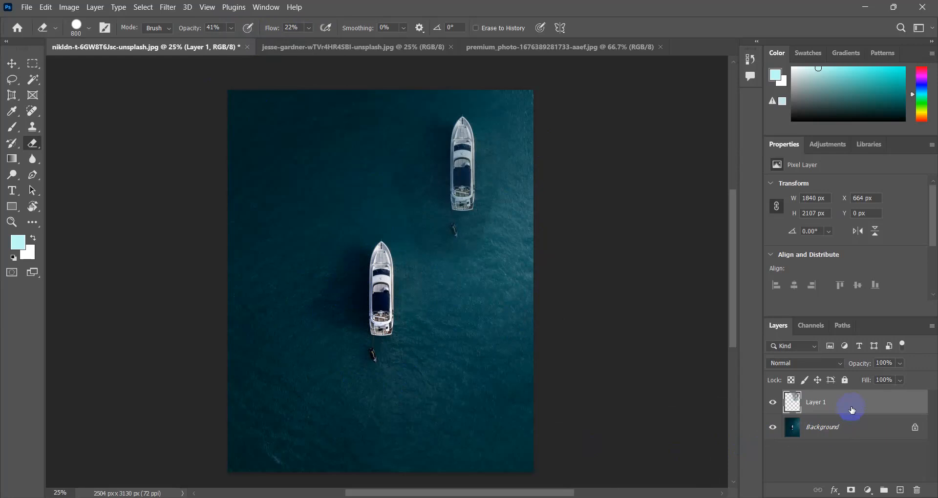
Step: Return to the yacht photo, make Layer 1 active and switch back to the Clone Stamp tool
left_click(350, 51)
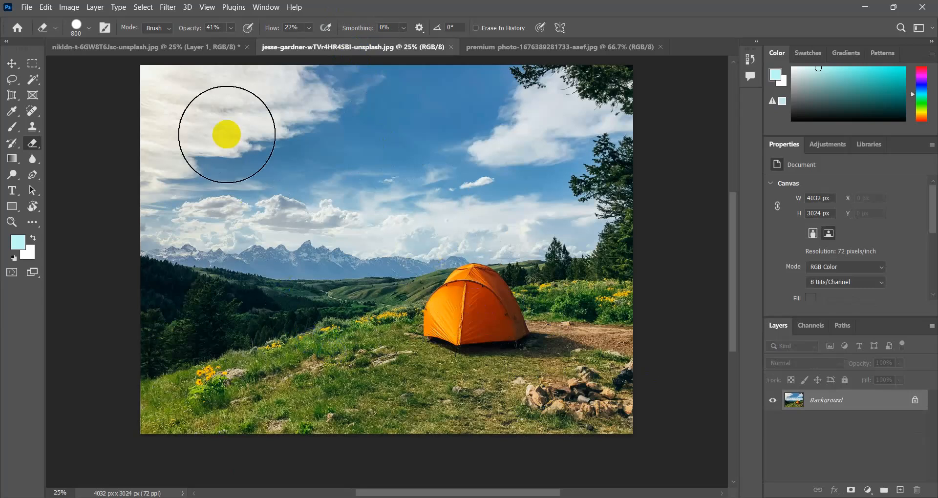
left_click(194, 47)
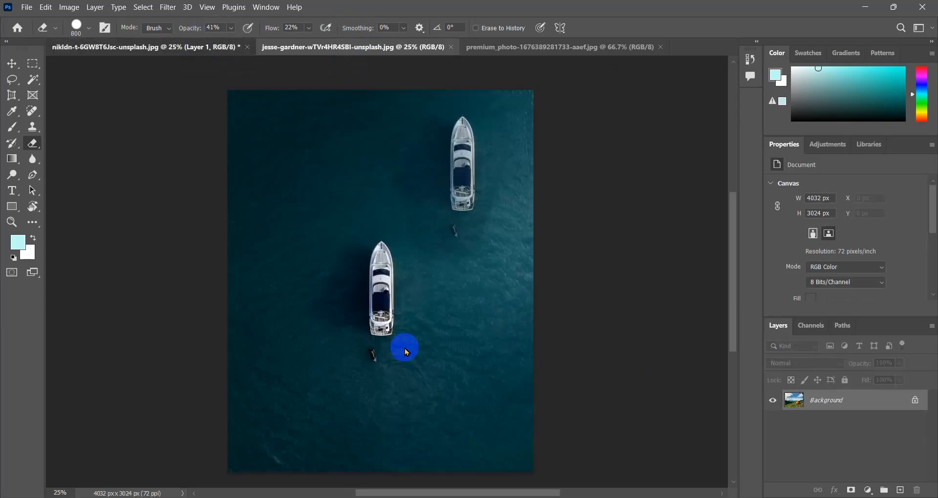
left_click_drag(392, 285, 388, 287)
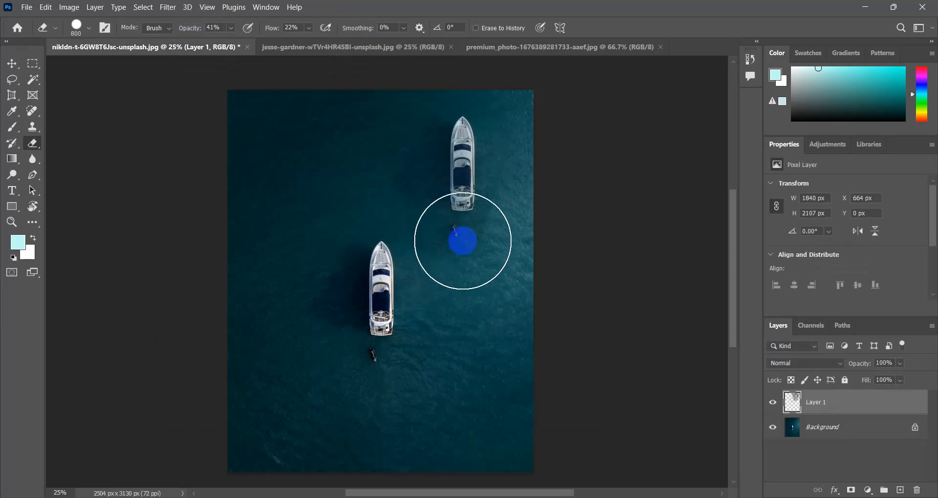
left_click(872, 435)
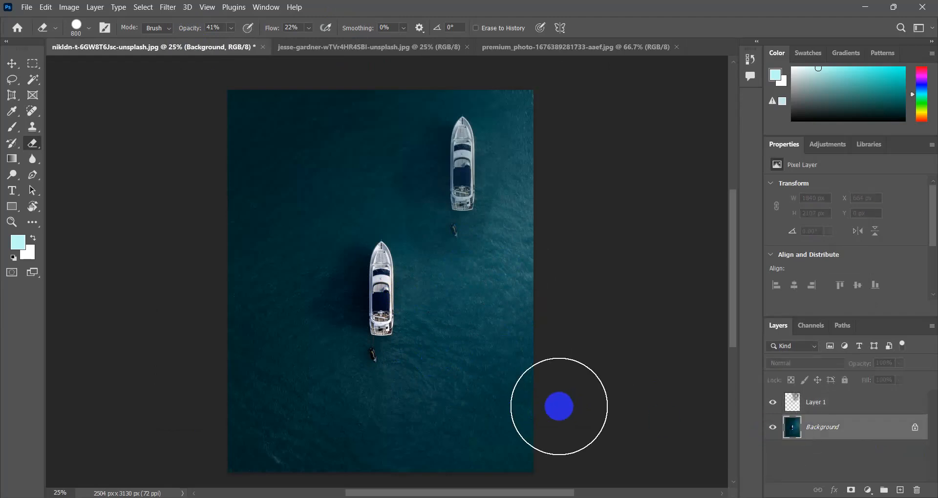
left_click(852, 407)
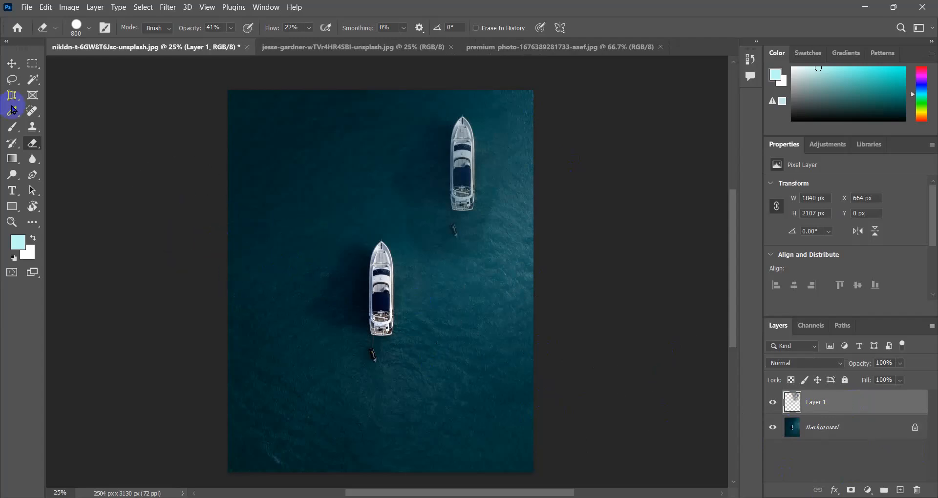
left_click(32, 128)
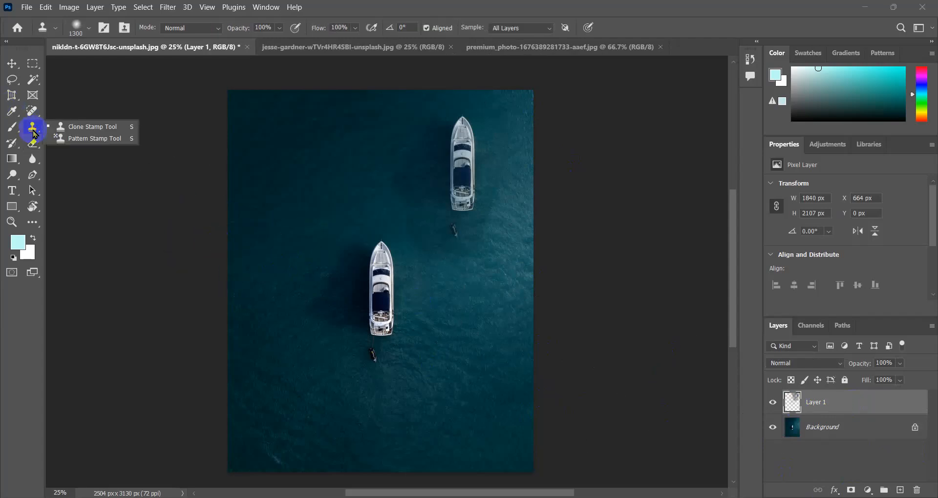
Step: Switch to the orange tent photo, keeping the yacht photo open
left_click(295, 47)
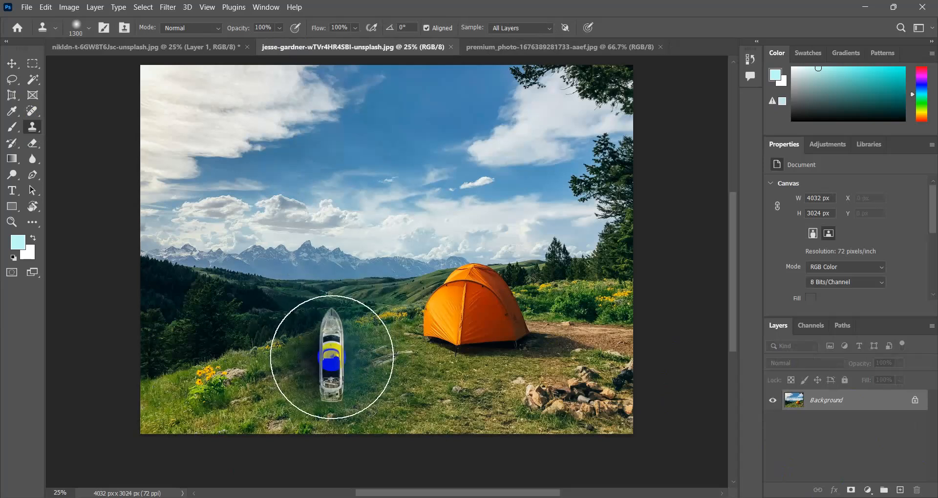
left_click(247, 47)
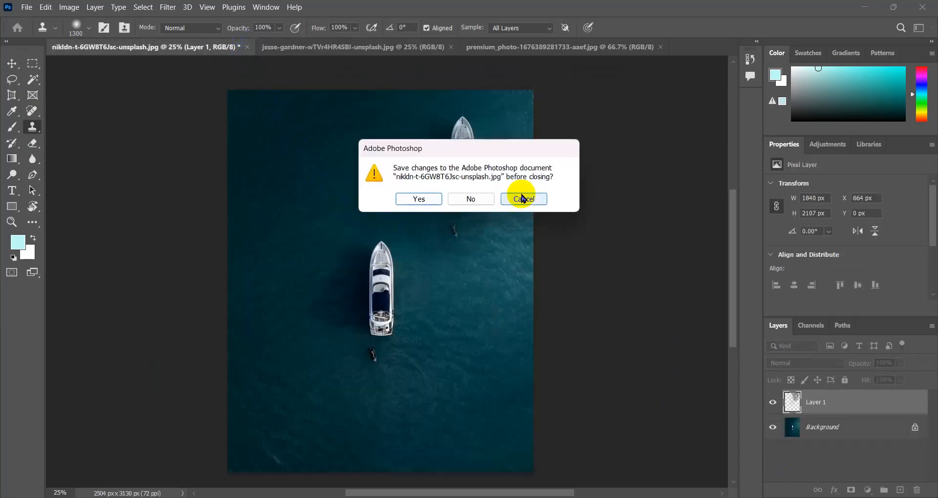
left_click(523, 199)
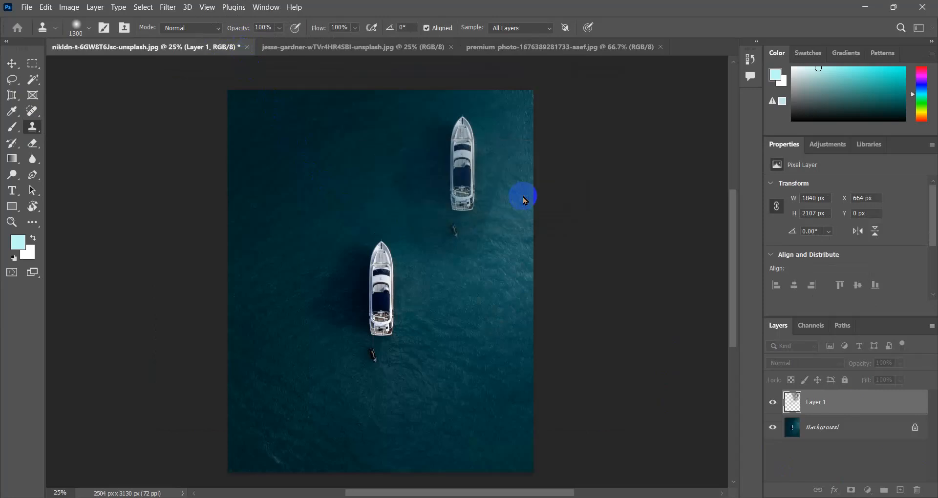
left_click(349, 48)
Step: Try stamping the sampled yacht over the mountains and into the clouds of the tent photo, undoing each stamp
left_click(337, 246)
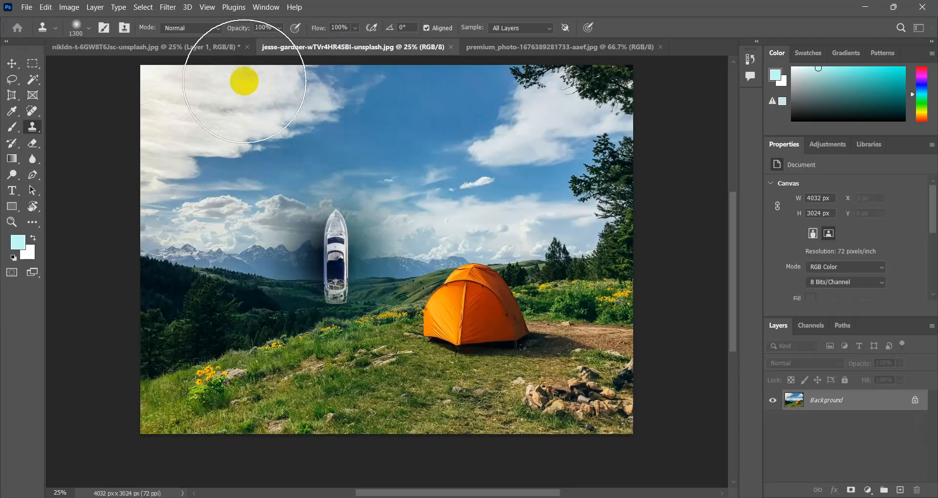
key("ctrl+z")
left_click(234, 72)
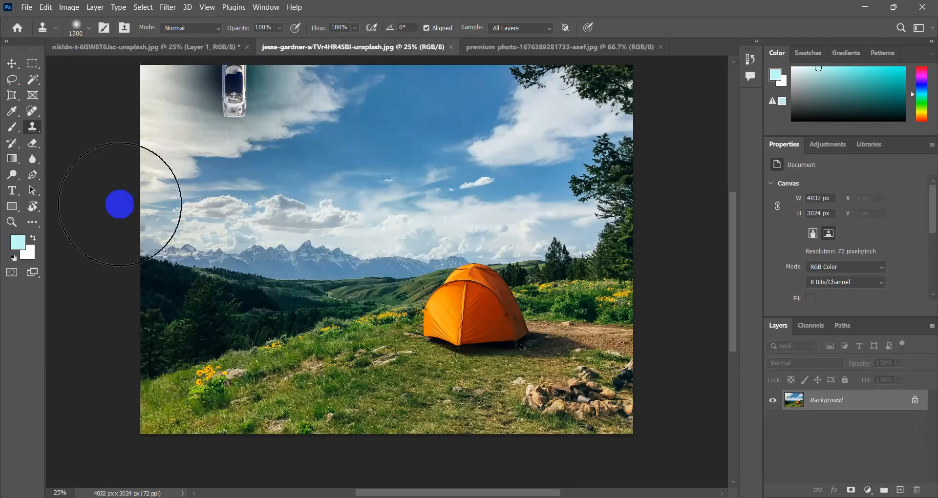
key("ctrl+z")
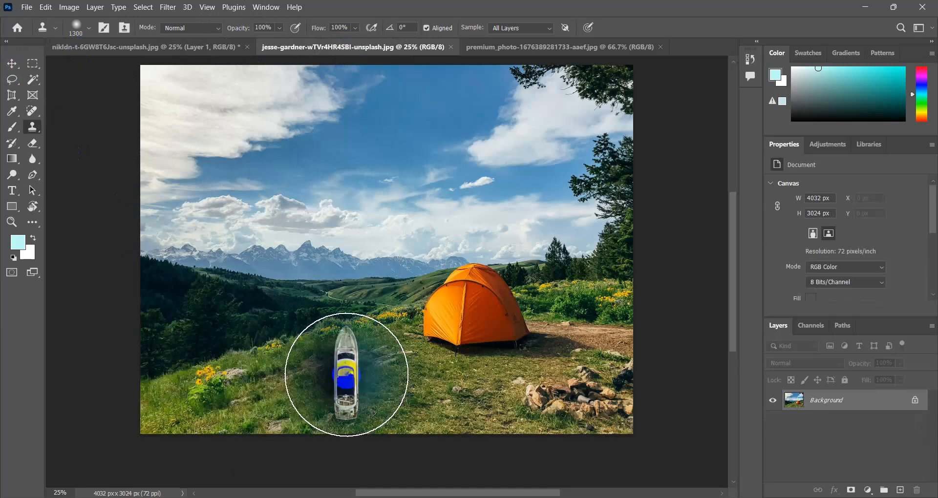
Step: Reduce the Clone Stamp brush to 250 px for working on the tent photo
key("bracketleft")
key("bracketleft")
key("bracketleft")
key("bracketleft")
key("bracketleft")
key("bracketleft")
key("bracketleft")
key("bracketleft")
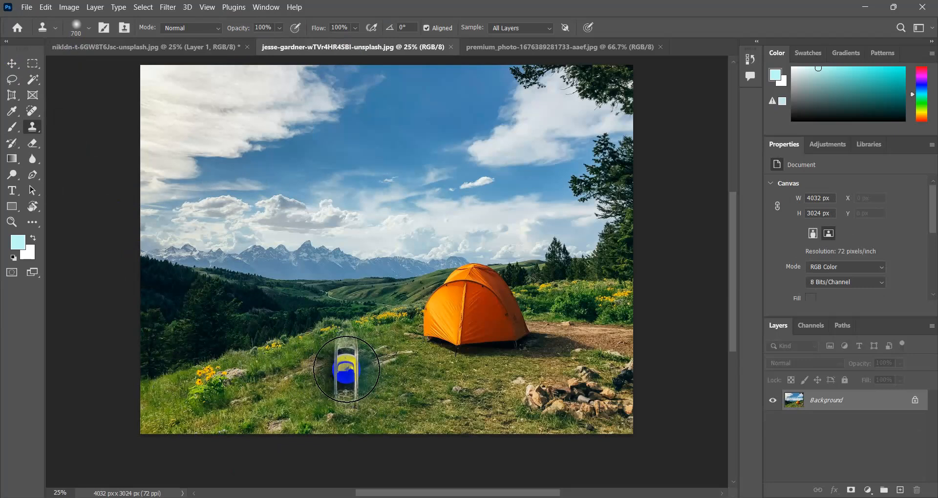
key("bracketleft")
key("bracketleft")
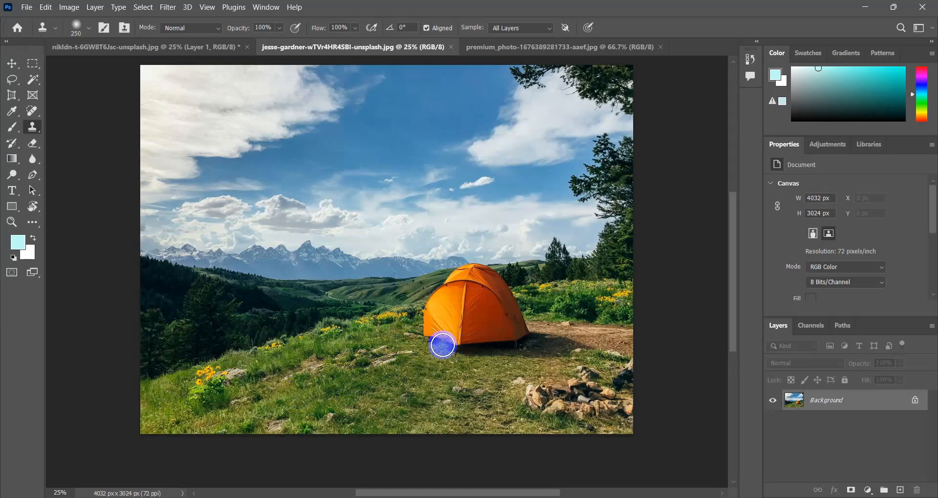
Step: Remove the orange tent by cloning grass over it, using a 150 px brush for its remaining edge and part of the dirt patch
mouse_move(435, 335)
left_mouse_down()
mouse_move(433, 305)
mouse_move(424, 336)
mouse_move(430, 313)
mouse_move(443, 347)
mouse_move(456, 349)
mouse_move(466, 319)
mouse_move(464, 346)
mouse_move(489, 326)
mouse_move(514, 340)
mouse_move(508, 351)
mouse_move(447, 315)
mouse_move(444, 300)
mouse_move(455, 301)
mouse_move(447, 288)
mouse_move(461, 295)
mouse_move(454, 291)
mouse_move(468, 287)
mouse_move(519, 344)
mouse_move(521, 335)
mouse_move(537, 352)
mouse_move(570, 354)
mouse_move(485, 300)
mouse_move(465, 326)
mouse_move(482, 293)
mouse_move(461, 281)
mouse_move(487, 286)
mouse_move(504, 311)
mouse_move(504, 293)
mouse_move(531, 311)
left_mouse_up()
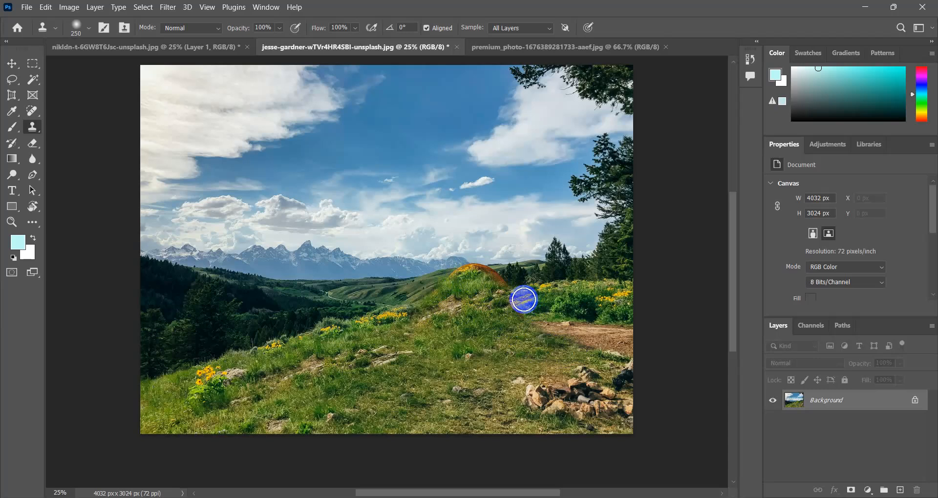
key("bracketleft")
key("bracketleft")
key("bracketleft")
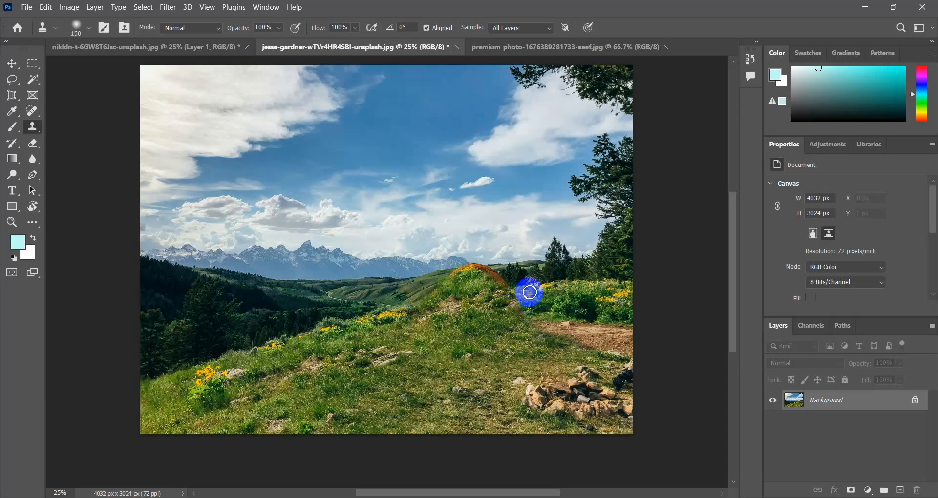
mouse_move(529, 292)
left_mouse_down()
mouse_move(463, 271)
mouse_move(448, 292)
mouse_move(469, 306)
mouse_move(498, 306)
mouse_move(437, 316)
mouse_move(436, 293)
mouse_move(453, 283)
mouse_move(477, 291)
mouse_move(476, 304)
mouse_move(442, 309)
mouse_move(462, 312)
mouse_move(458, 326)
mouse_move(443, 325)
mouse_move(448, 312)
mouse_move(433, 326)
mouse_move(444, 307)
mouse_move(426, 325)
mouse_move(434, 304)
mouse_move(427, 314)
mouse_move(454, 291)
mouse_move(498, 293)
mouse_move(573, 347)
mouse_move(555, 341)
mouse_move(595, 352)
mouse_move(549, 338)
mouse_move(568, 346)
mouse_move(520, 343)
mouse_move(546, 337)
left_mouse_up()
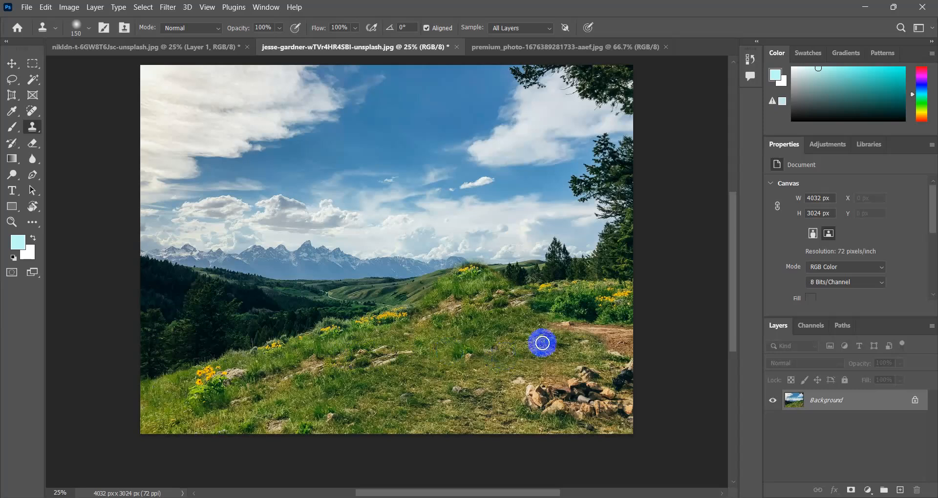
mouse_move(583, 345)
left_mouse_down()
mouse_move(565, 351)
mouse_move(538, 339)
left_mouse_up()
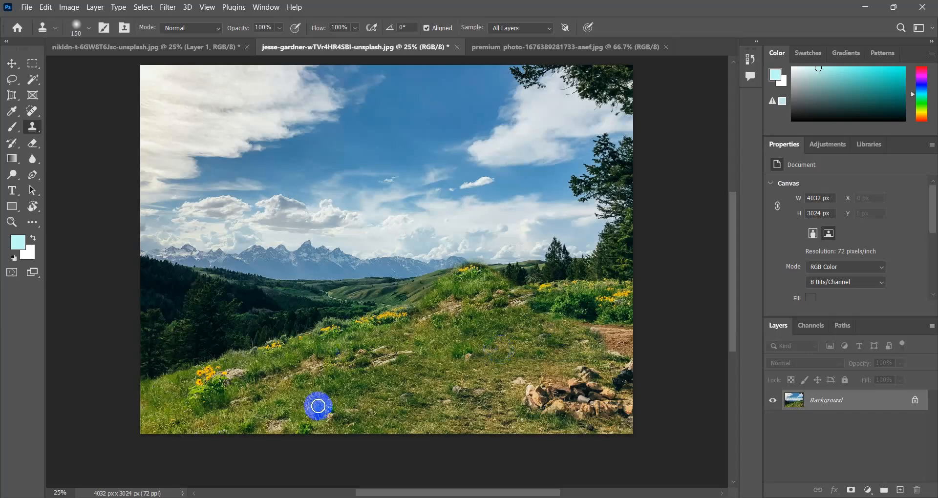
Step: Enlarge the Clone Stamp brush to 600 px and sample the yellow flower clump in the photo's lower-left grass
key("bracketright")
key("bracketright")
key("bracketright")
key("bracketright")
key("bracketright")
key("bracketright")
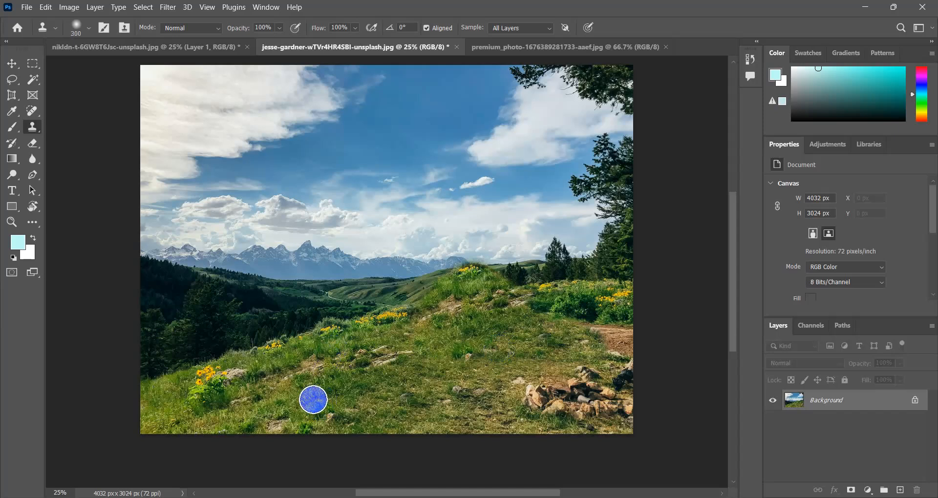
key("bracketright")
key("bracketright")
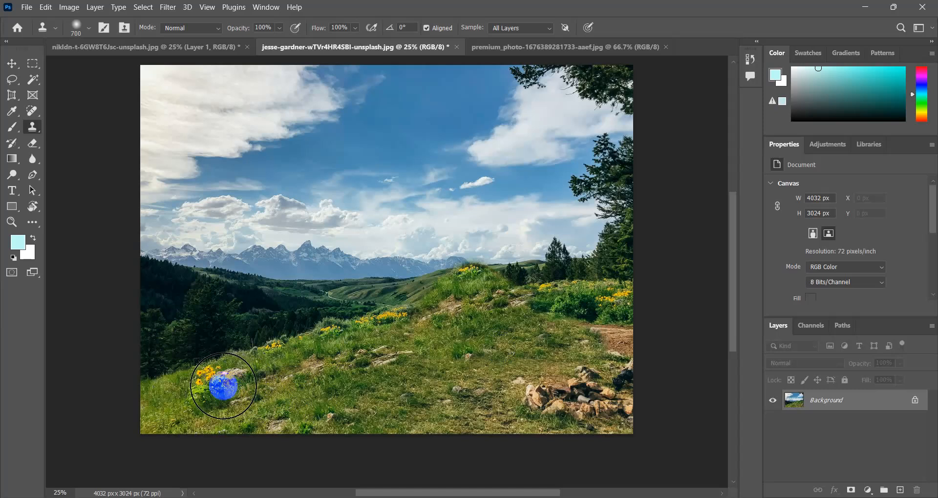
key("bracketleft")
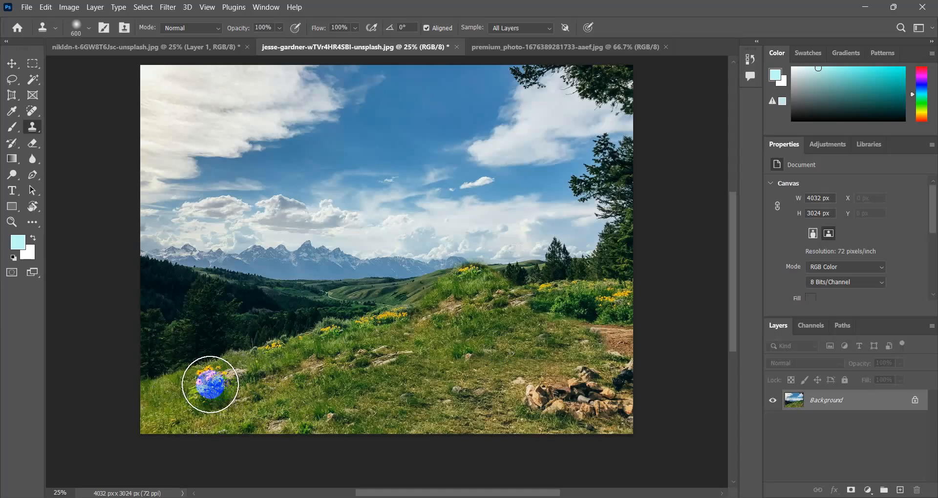
key("alt")
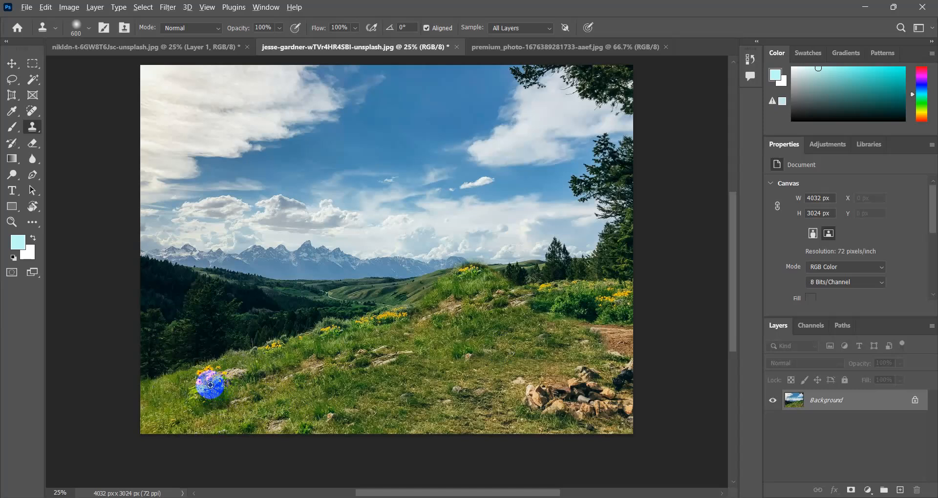
left_click(210, 385, "alt")
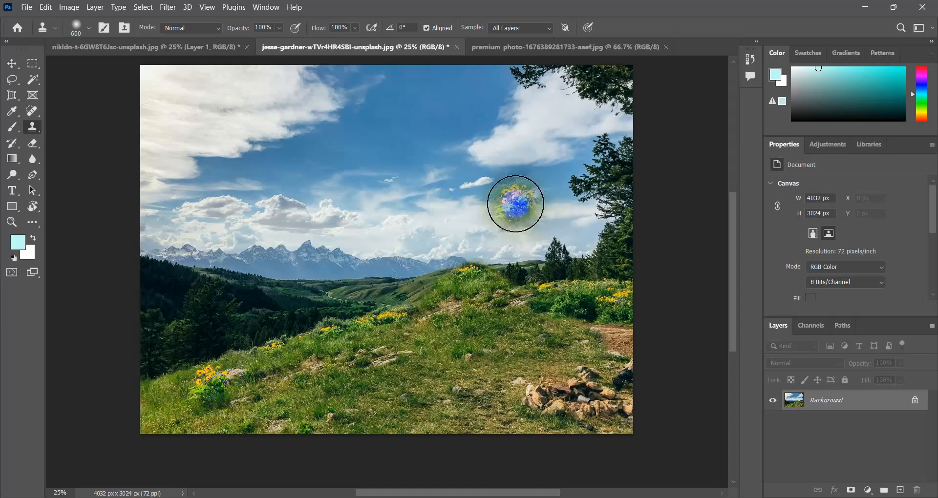
Step: Turn off Aligned and try stamping the flower clump at several places on the hillside, undoing the extra stamp beside the original flowers
left_click(427, 28)
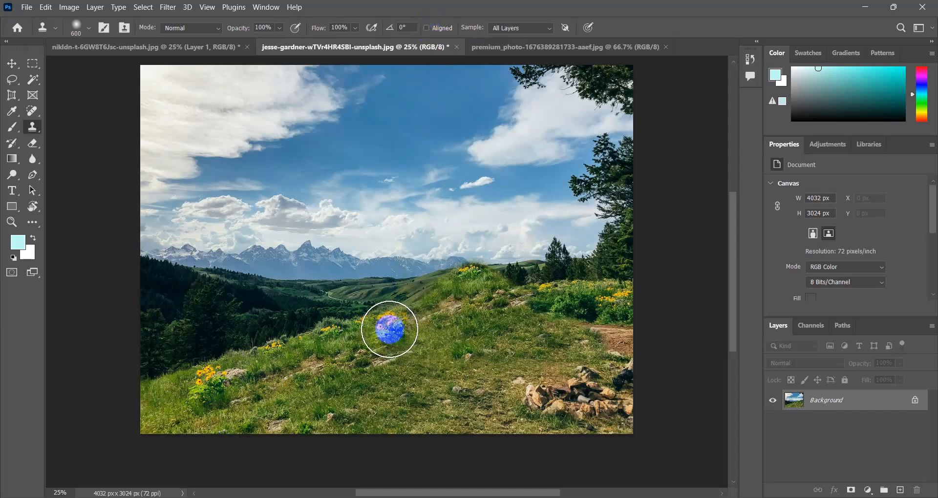
left_click(384, 324)
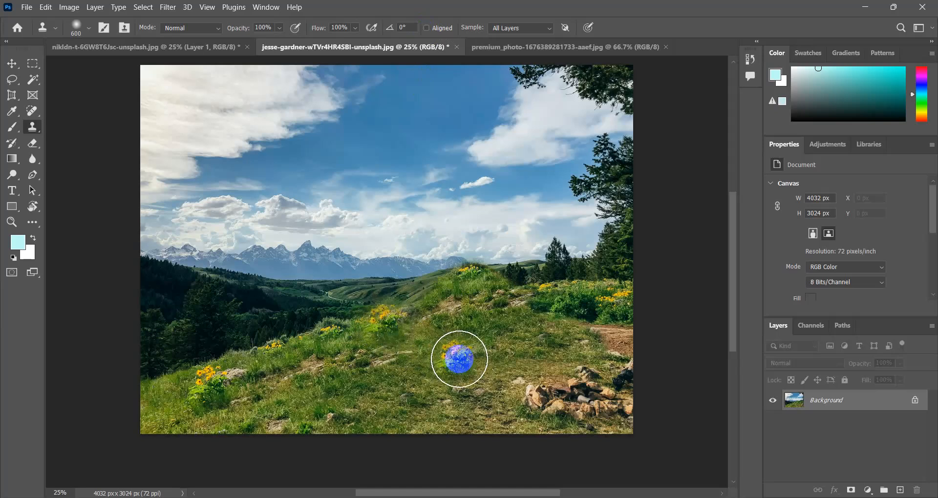
mouse_move(495, 320)
left_mouse_down()
mouse_move(495, 363)
mouse_move(521, 316)
mouse_move(486, 308)
mouse_move(497, 358)
mouse_move(526, 313)
mouse_move(489, 286)
left_mouse_up()
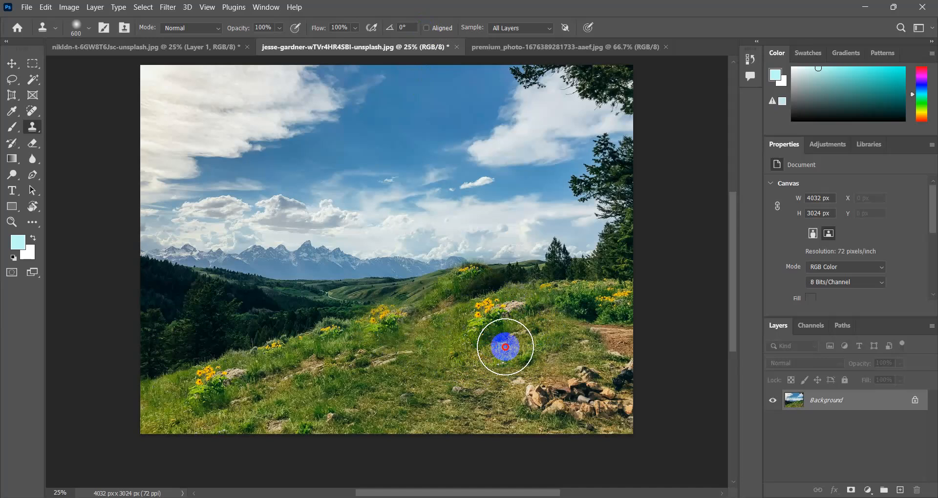
mouse_move(534, 331)
left_mouse_down()
mouse_move(505, 292)
mouse_move(503, 337)
left_mouse_up()
left_click(271, 378)
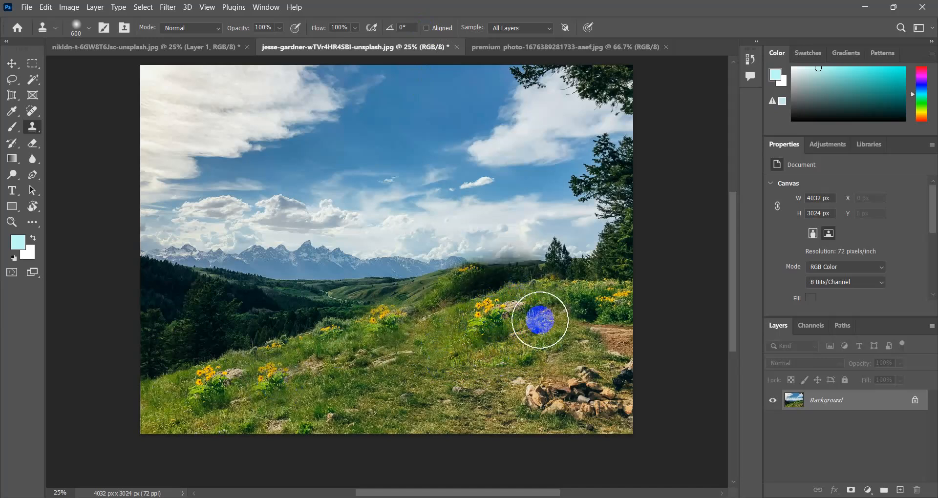
key("ctrl+z")
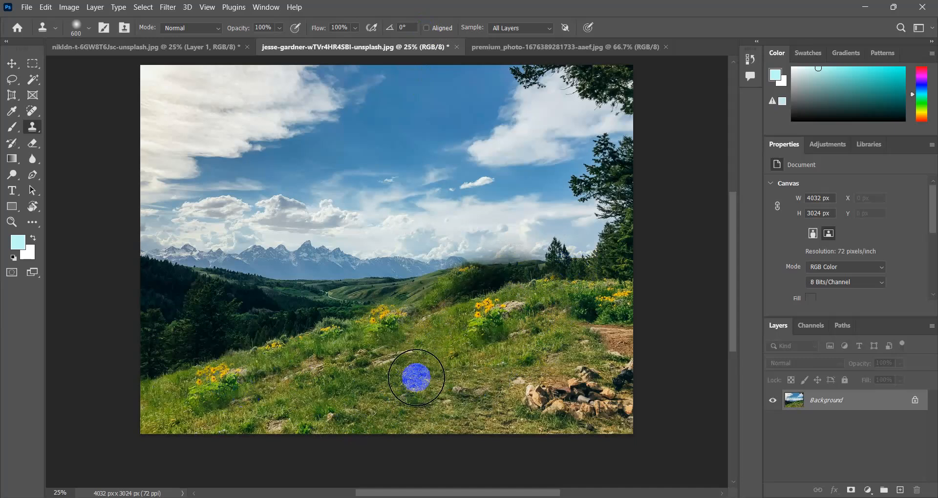
key("ctrl+z")
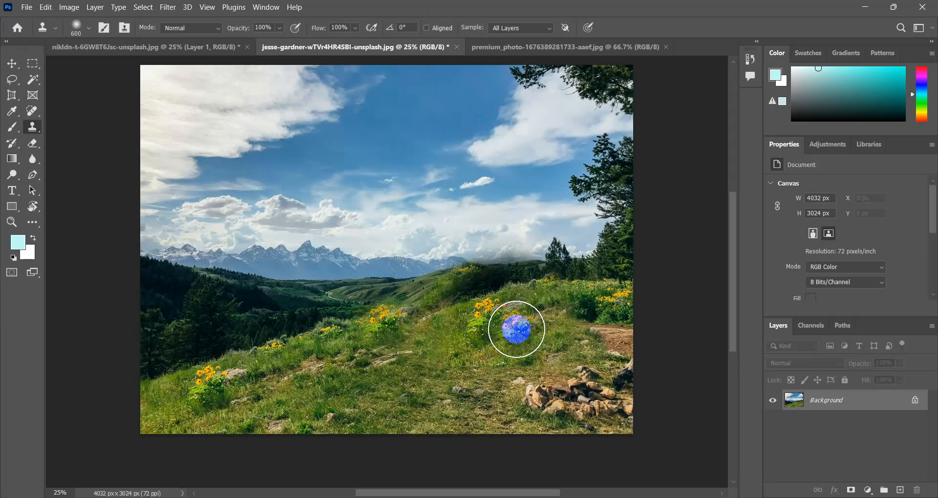
Step: Try stamping more copies of the flower clump in the lower middle grass and near the rocks
left_click(411, 374)
mouse_move(543, 368)
left_mouse_down()
mouse_move(562, 371)
mouse_move(573, 329)
mouse_move(561, 298)
mouse_move(595, 391)
left_mouse_up()
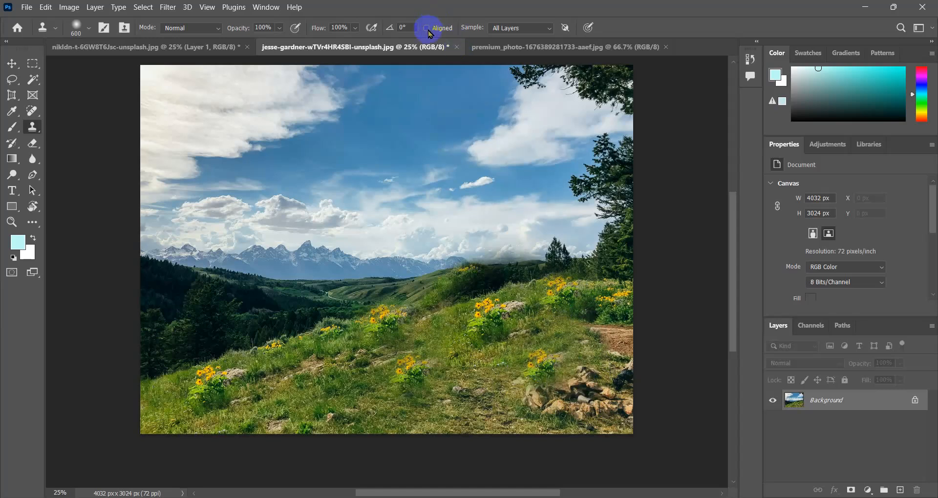
left_click(454, 383)
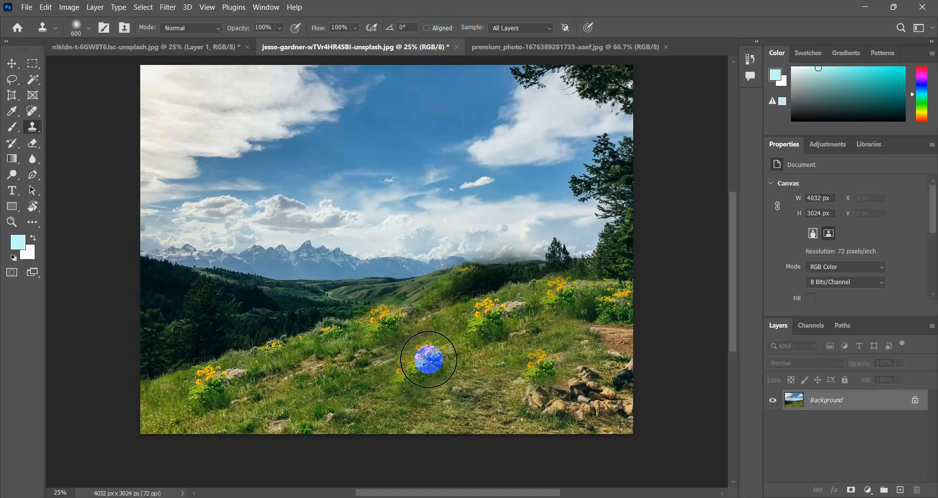
Step: Turn the Clone Stamp's Aligned option back on
left_click(427, 28)
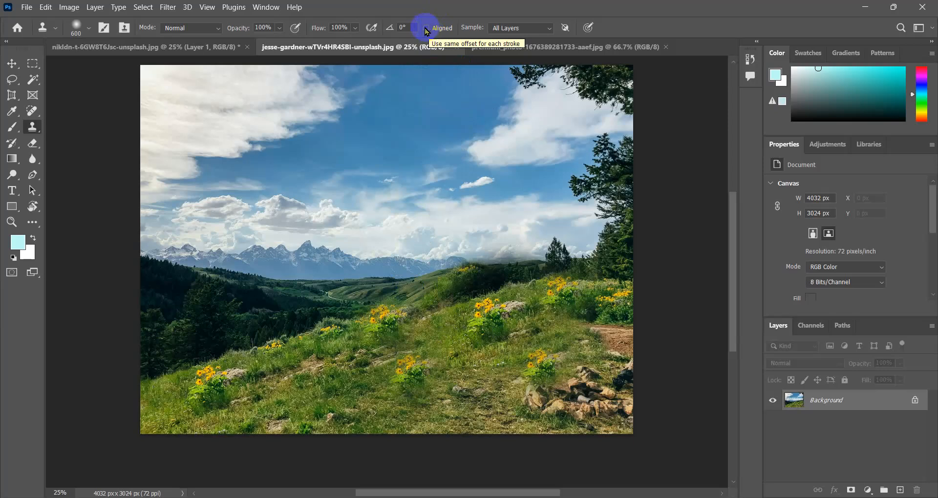
left_click(426, 28)
left_click(289, 199)
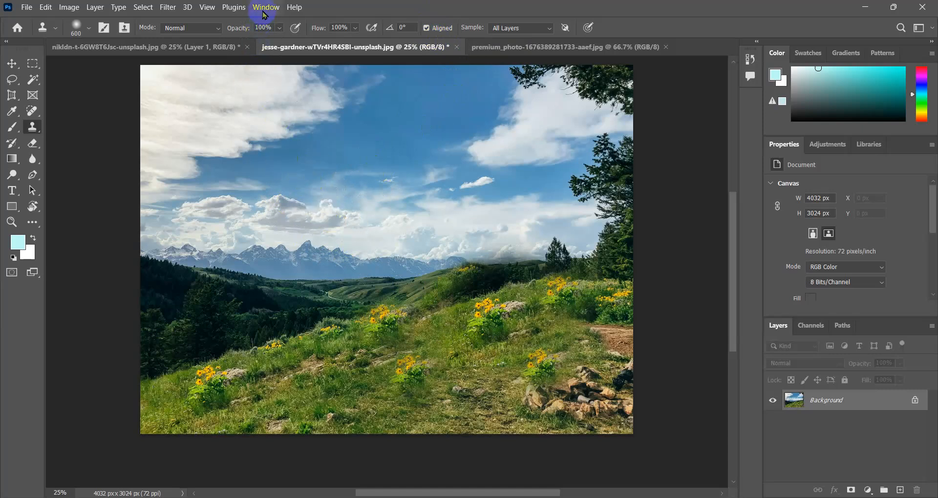
Step: Show the Clone Source settings and place them over the right side of the photo
left_click(263, 9)
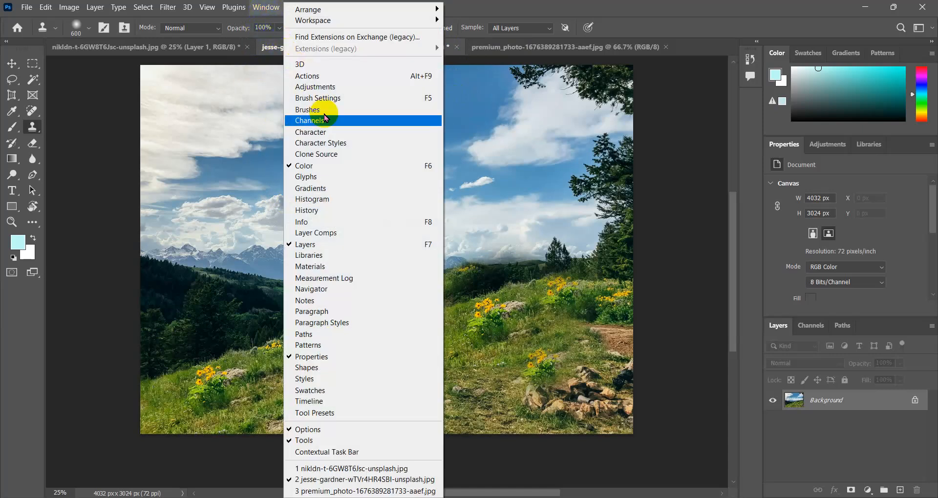
left_click(330, 154)
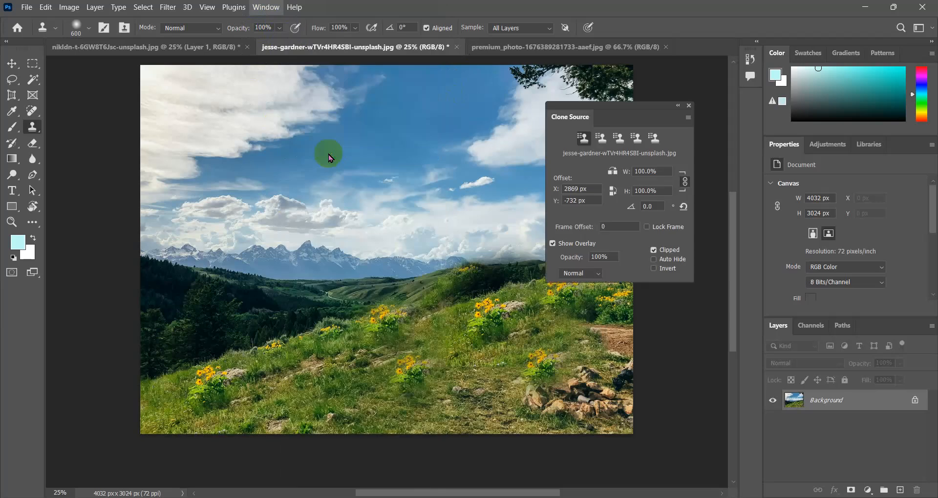
left_click_drag(613, 108, 637, 116)
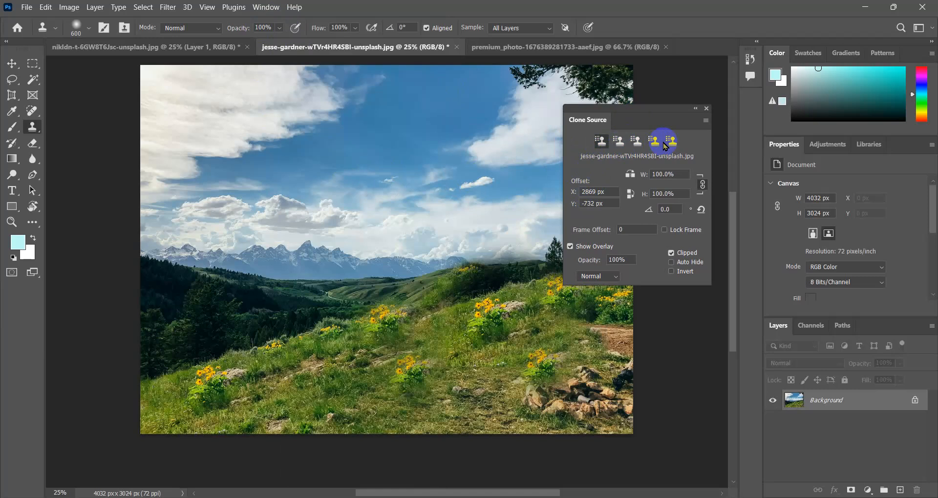
left_click_drag(362, 307, 395, 337)
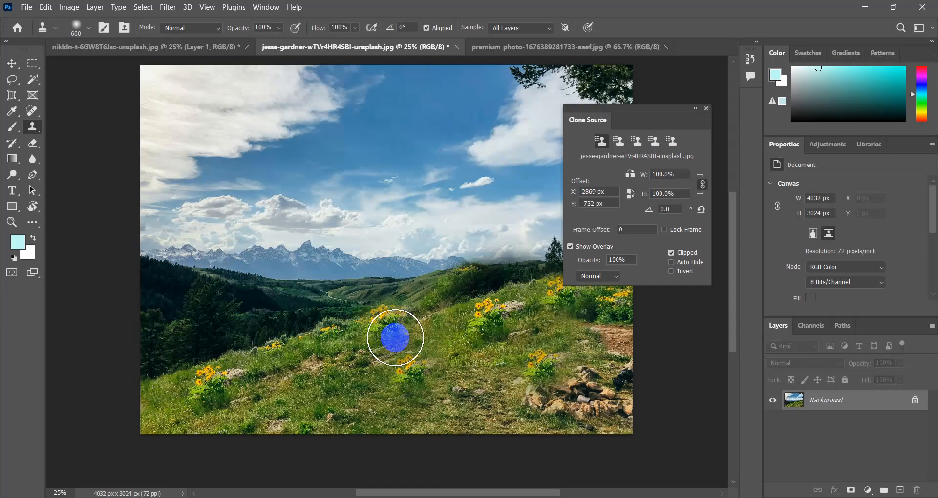
left_click(620, 141)
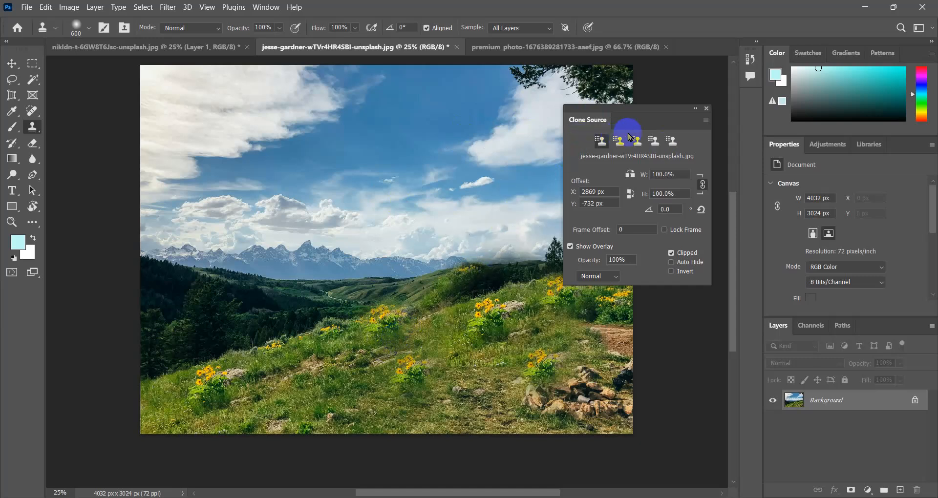
left_click(636, 143)
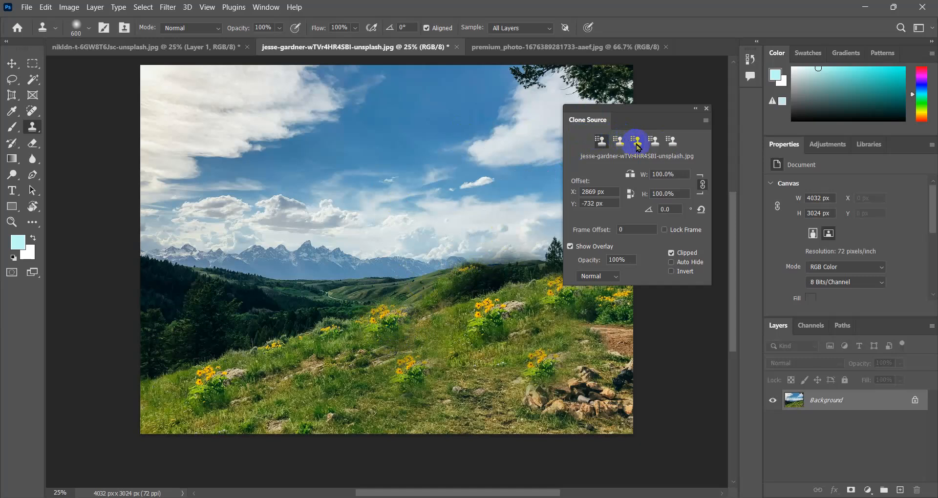
left_click_drag(502, 281, 500, 290)
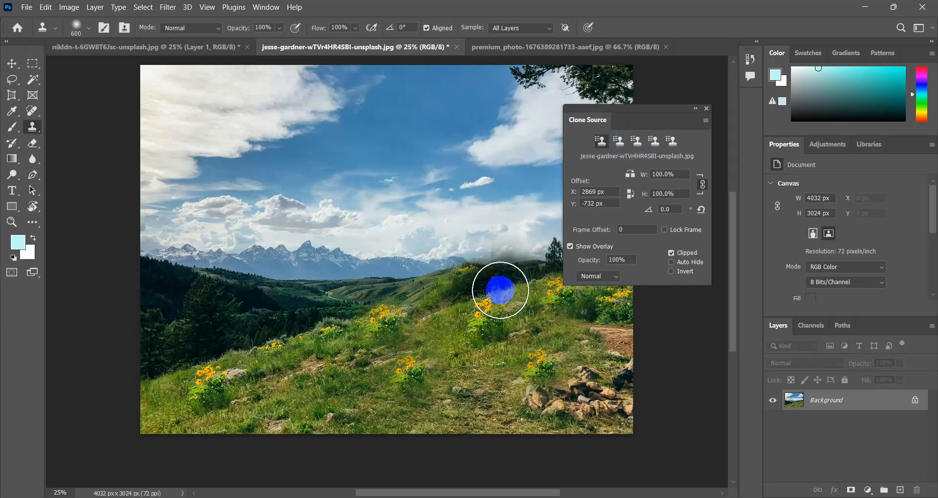
mouse_move(500, 290)
left_mouse_down()
mouse_move(499, 345)
mouse_move(506, 321)
left_mouse_up()
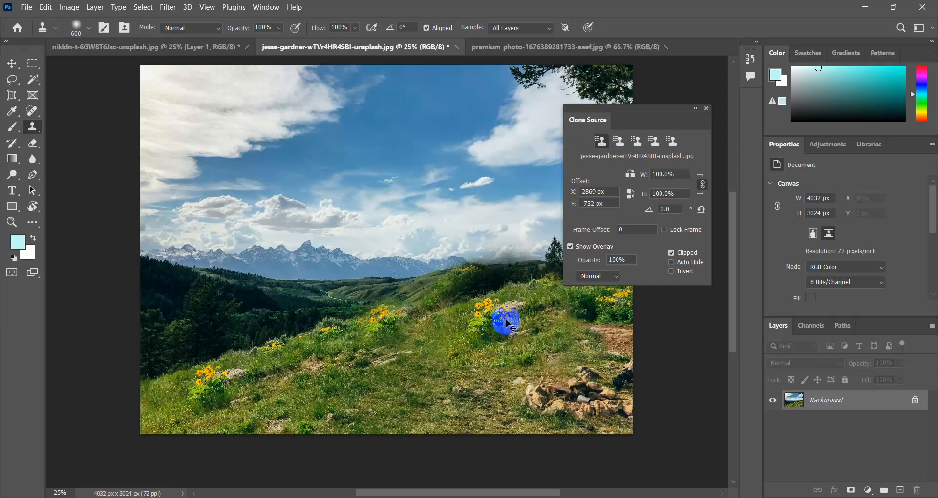
Step: Undo the earlier flower stamps and stamp the sampled clump once in the lower middle grass with Aligned on
key("ctrl+z")
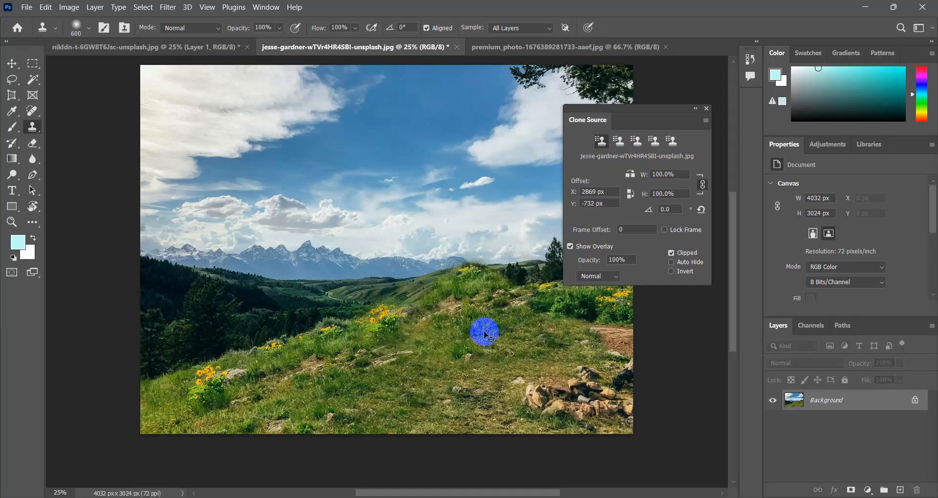
left_click_drag(484, 331, 521, 348)
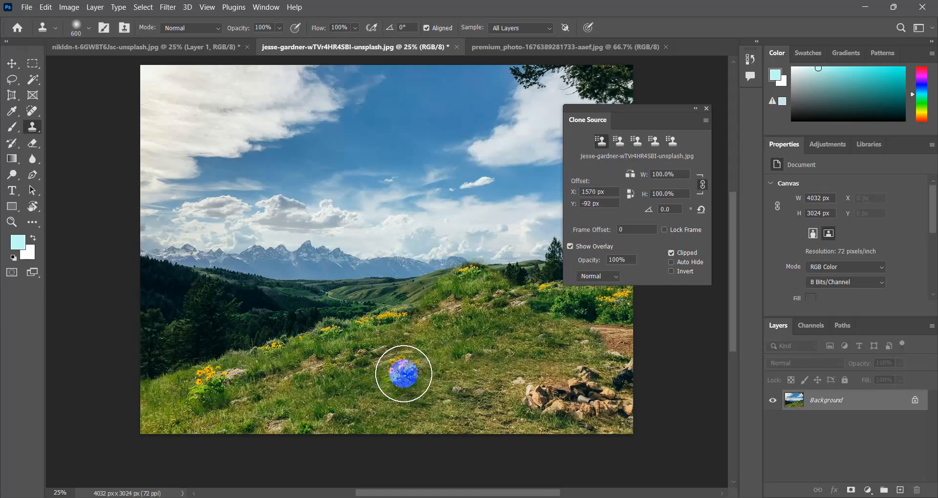
left_click(495, 351)
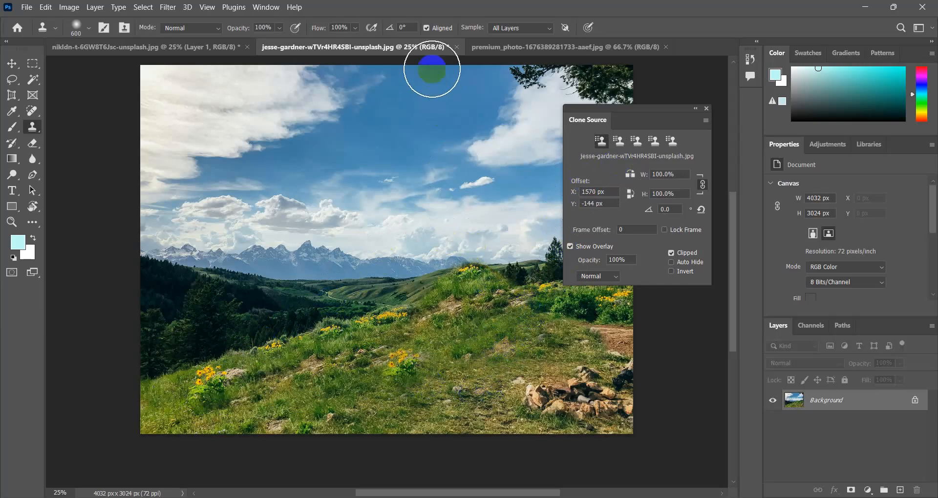
Step: Turn off Aligned and stamp the flower clump on the middle slope and just above the rocks
left_click(426, 27)
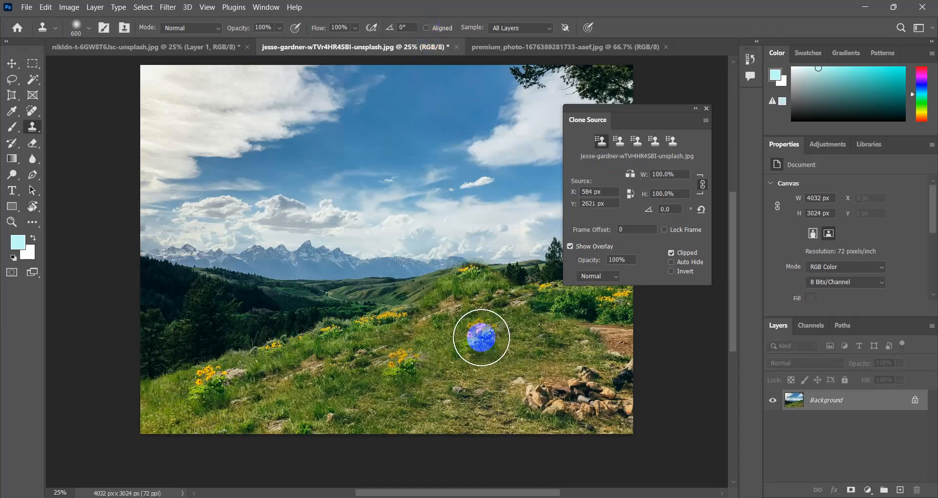
left_click(483, 327)
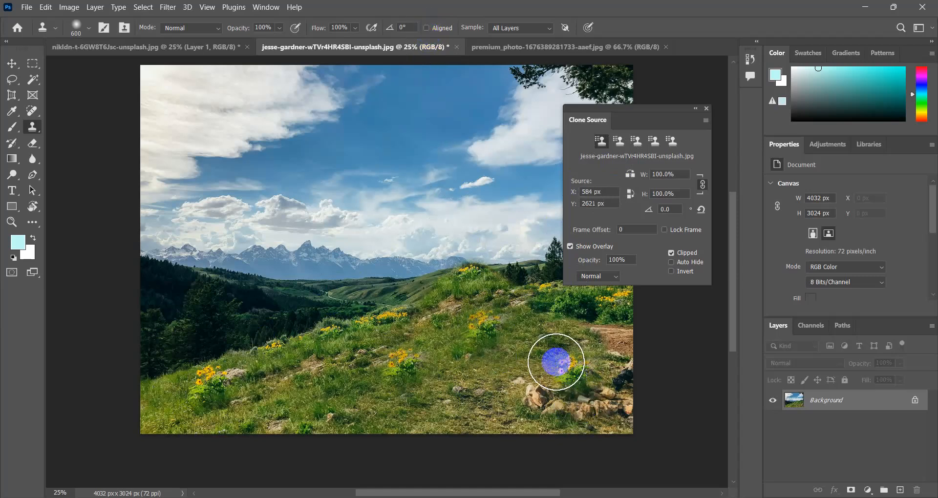
left_click(556, 362)
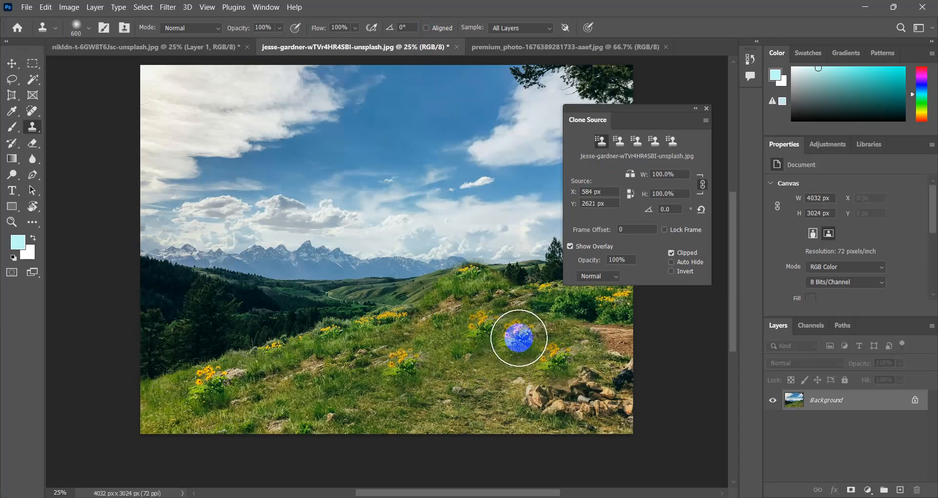
Step: Activate the second clone source, sample the yellow flower row on the ridge and clone it onto the lower middle grass
left_click(618, 142)
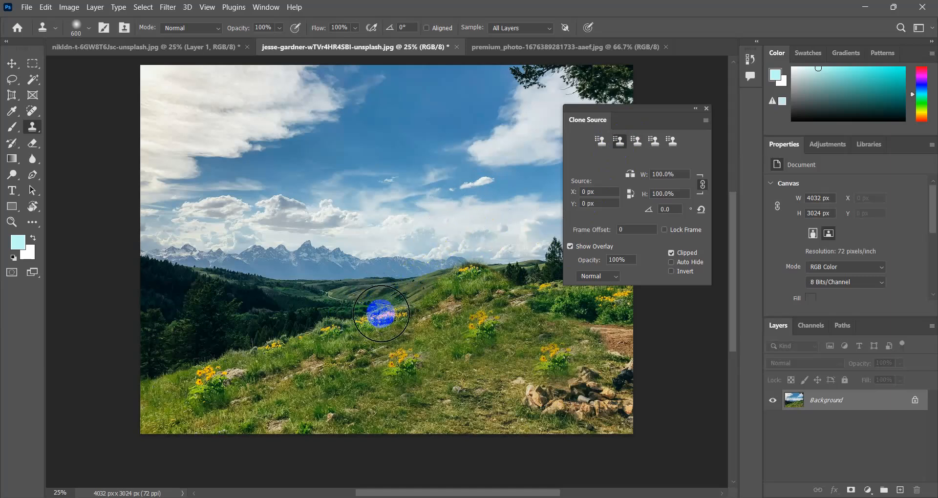
left_click(386, 312, "alt")
mouse_move(412, 333)
left_mouse_down()
mouse_move(417, 318)
mouse_move(465, 329)
mouse_move(521, 412)
mouse_move(527, 381)
mouse_move(549, 356)
mouse_move(477, 335)
mouse_move(531, 349)
left_mouse_up()
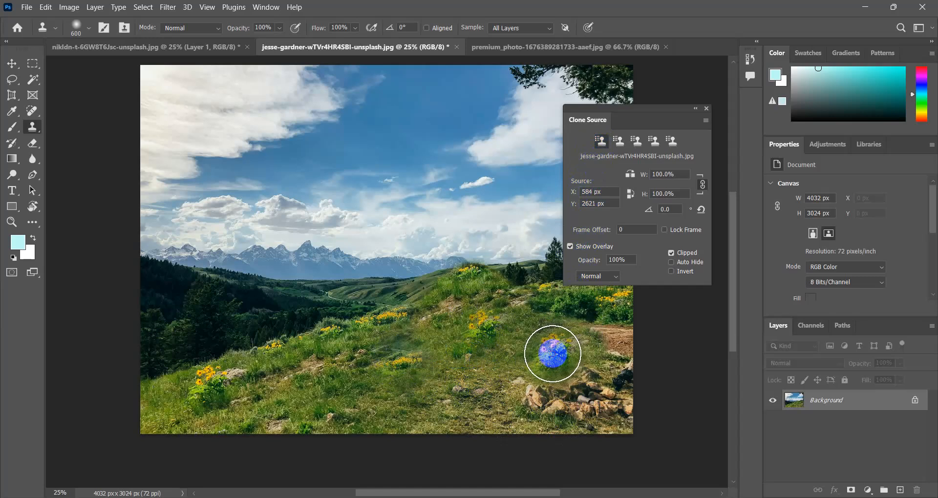
Step: Activate the second clone source, stamp its yellow flower row over the clump on the middle slope, and turn Aligned back on
left_click(623, 143)
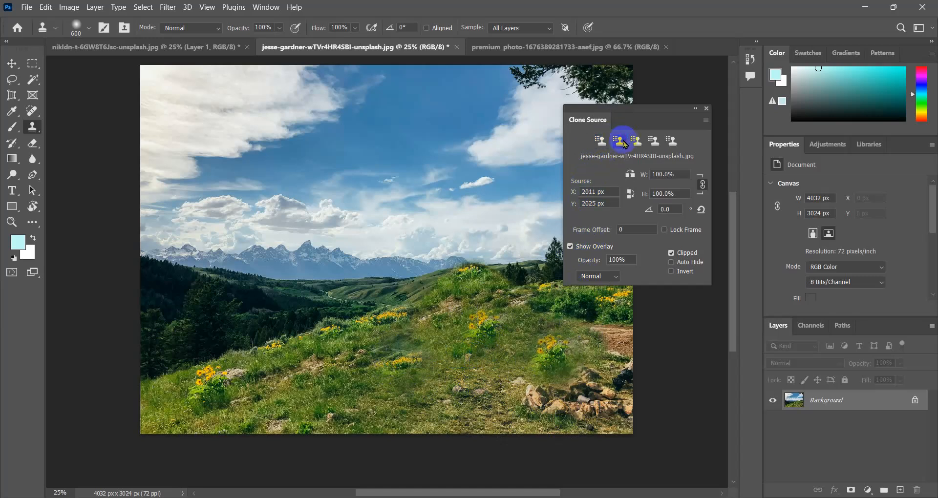
left_click(406, 358)
left_click(470, 328)
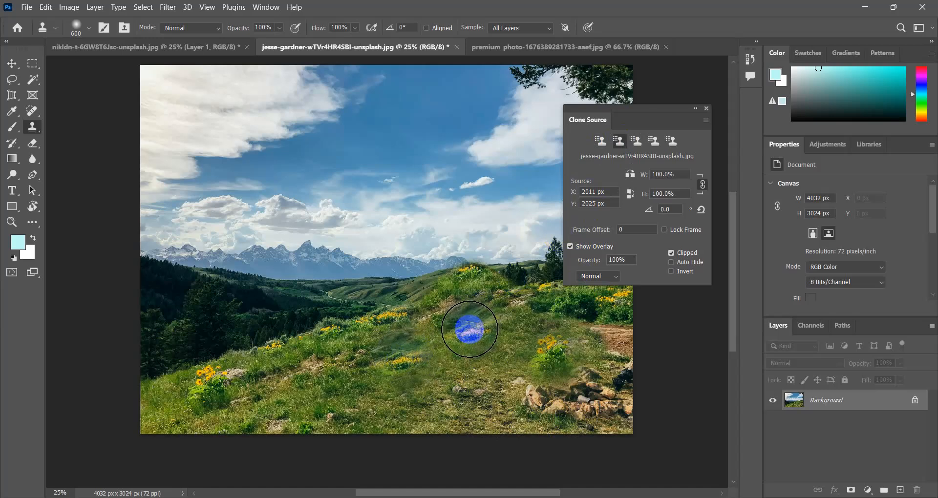
left_click(488, 323)
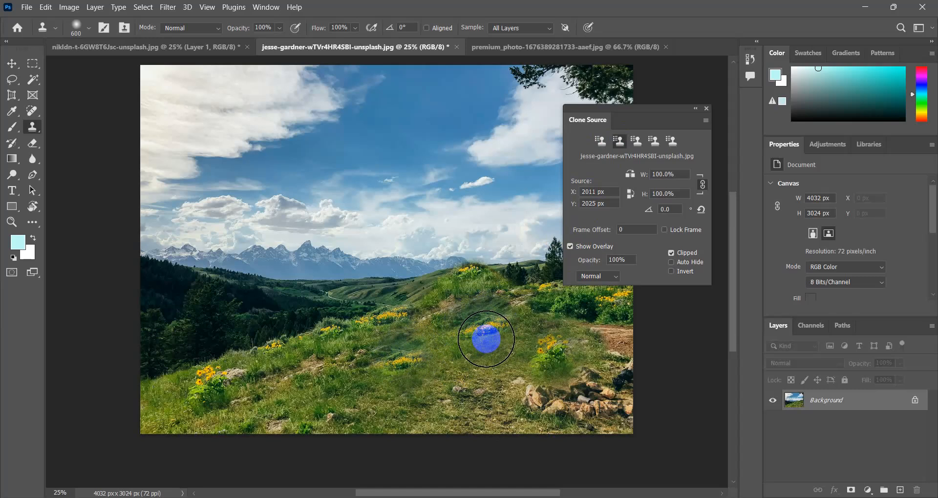
left_click(486, 339)
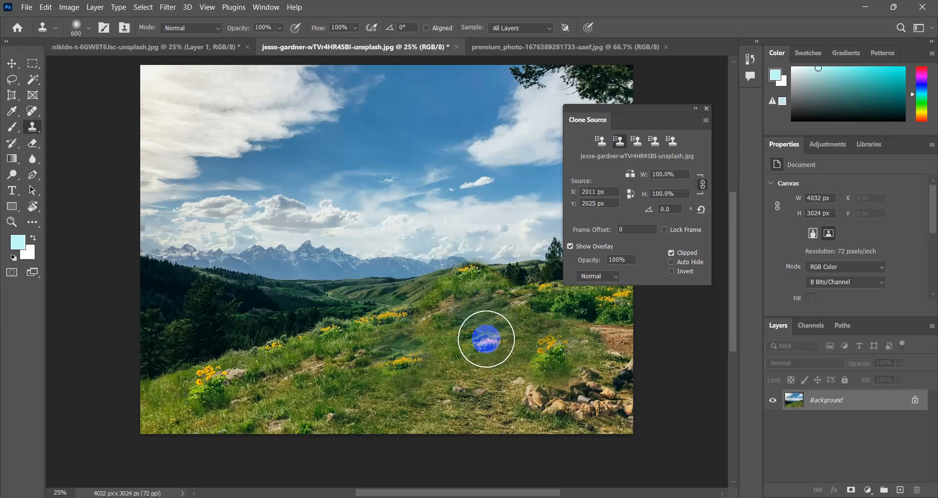
left_click(424, 28)
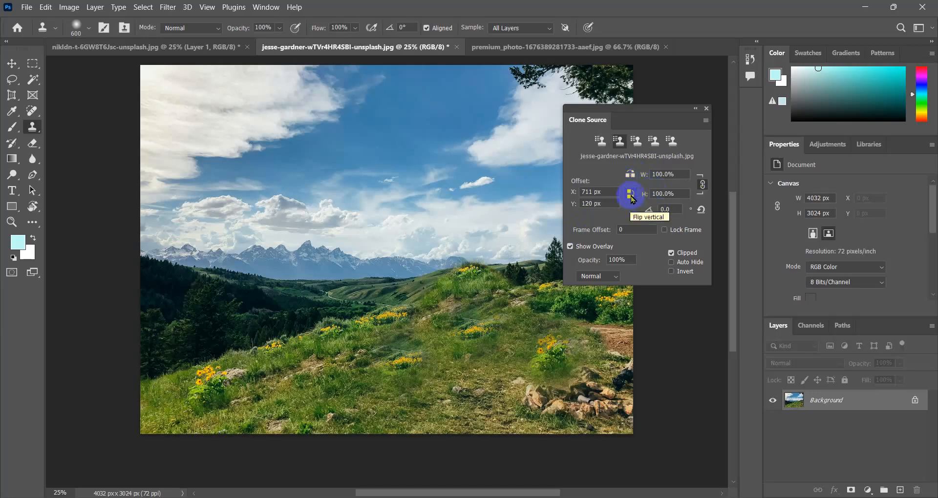
Step: Close the landscape photo and display the dog portrait at 100% with the head in view
left_click(570, 49)
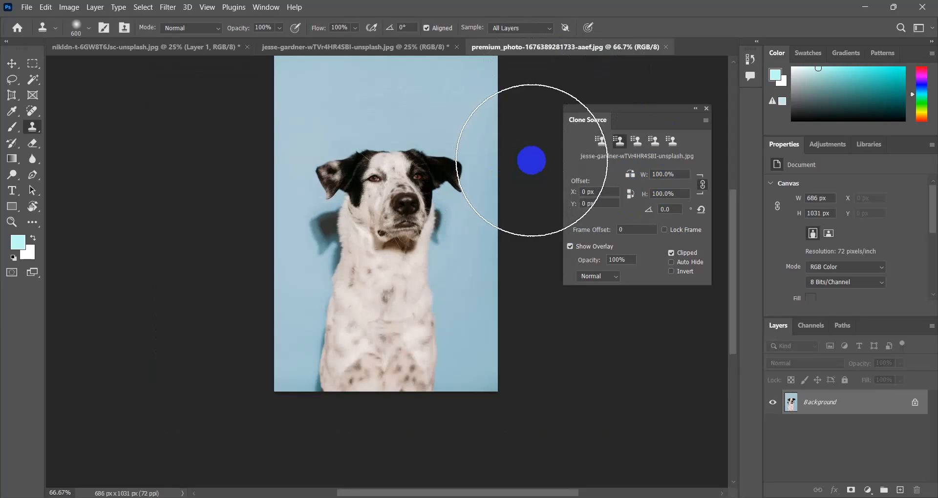
left_click(457, 46)
left_click(472, 200)
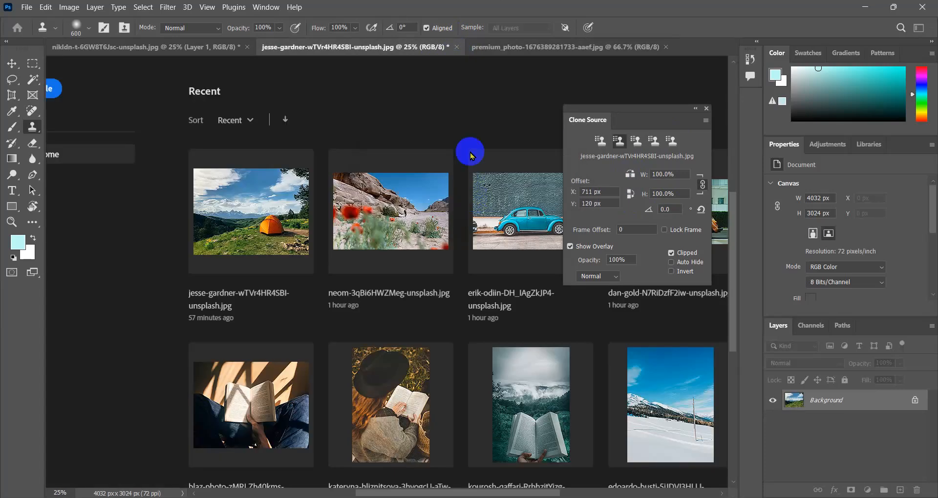
left_click(17, 68)
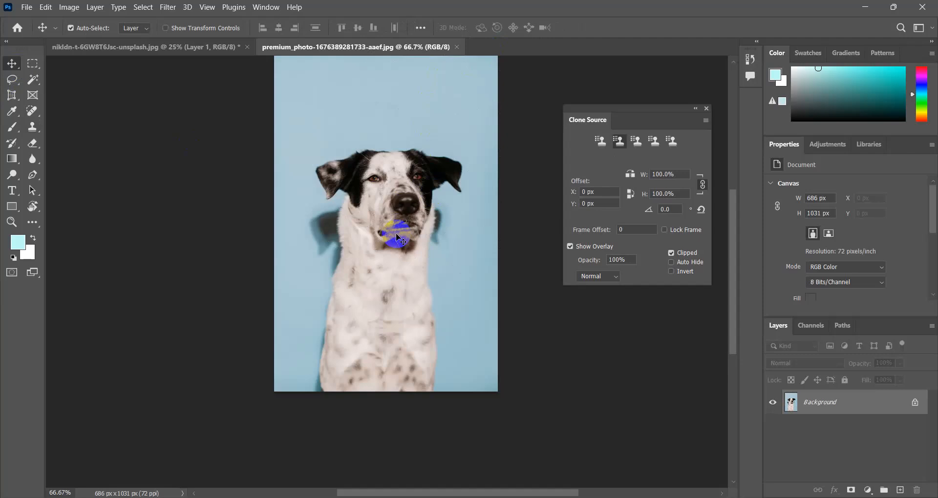
left_click_drag(403, 233, 400, 287)
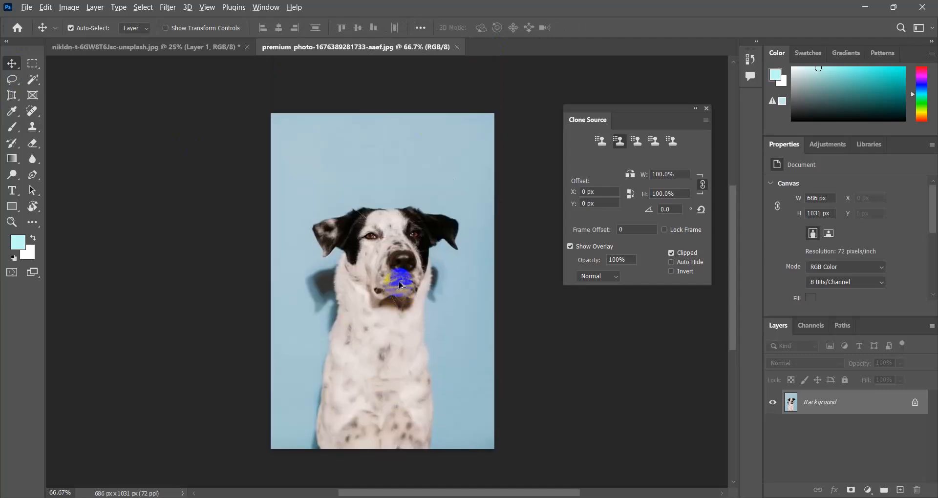
scroll(400, 285, "up", 1)
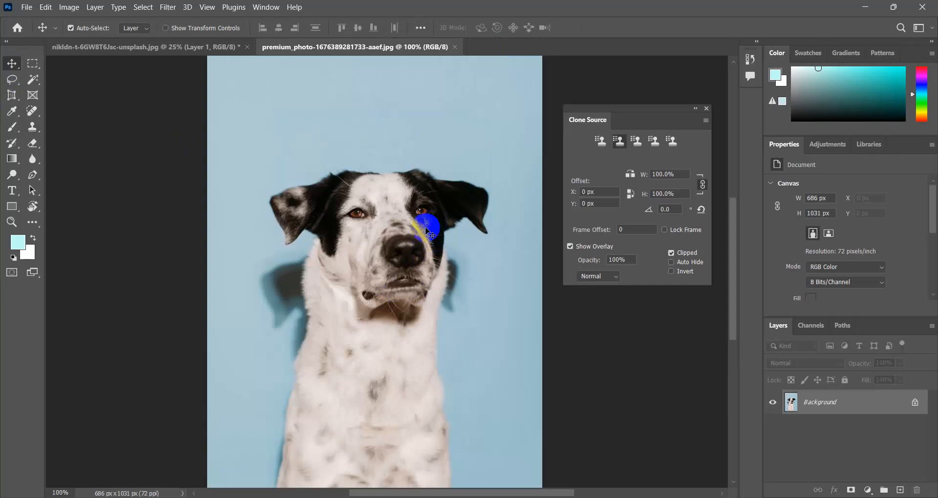
left_click_drag(426, 232, 422, 212)
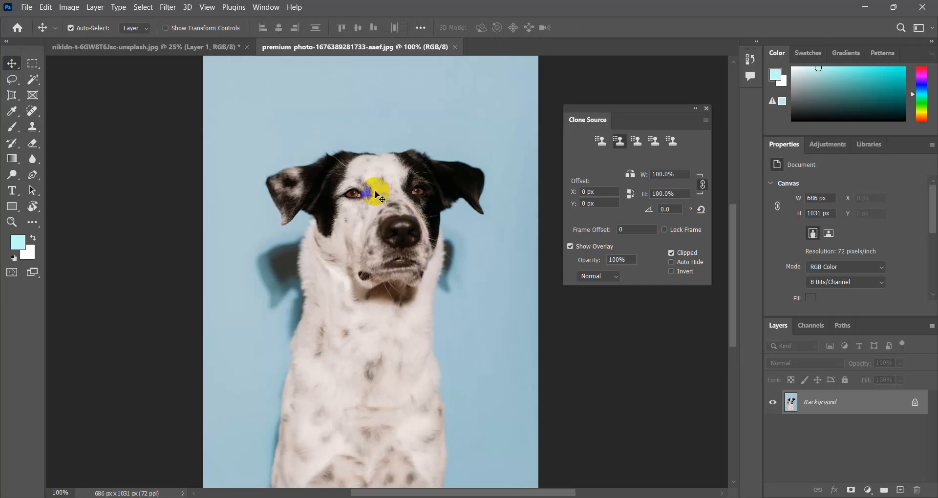
left_click(426, 195)
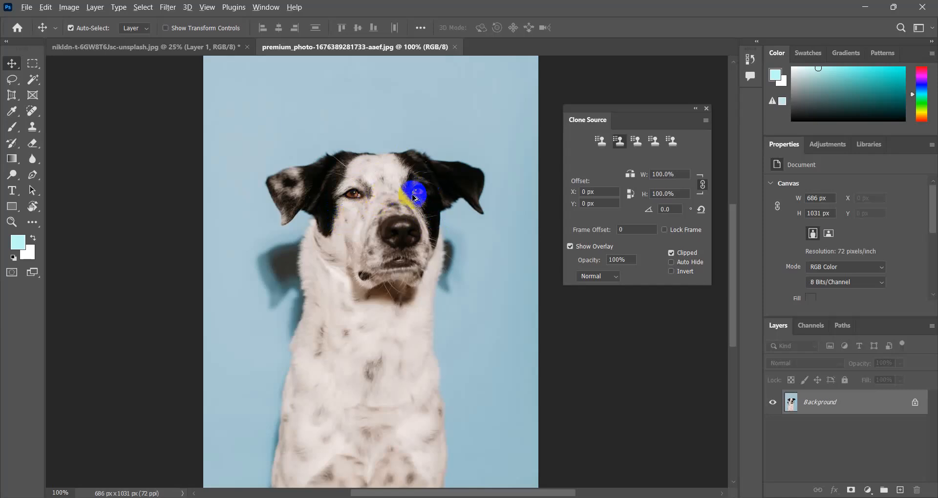
Step: Switch to the Clone Stamp tool and reduce its brush size to 50
left_click_drag(33, 129, 69, 125)
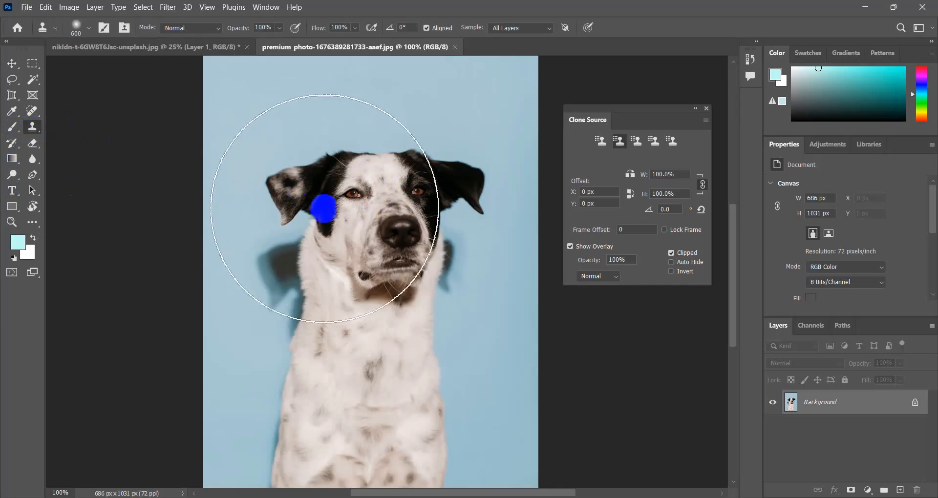
key("bracketleft")
key("bracketleft")
key("bracketleft")
key("bracketleft")
key("bracketleft")
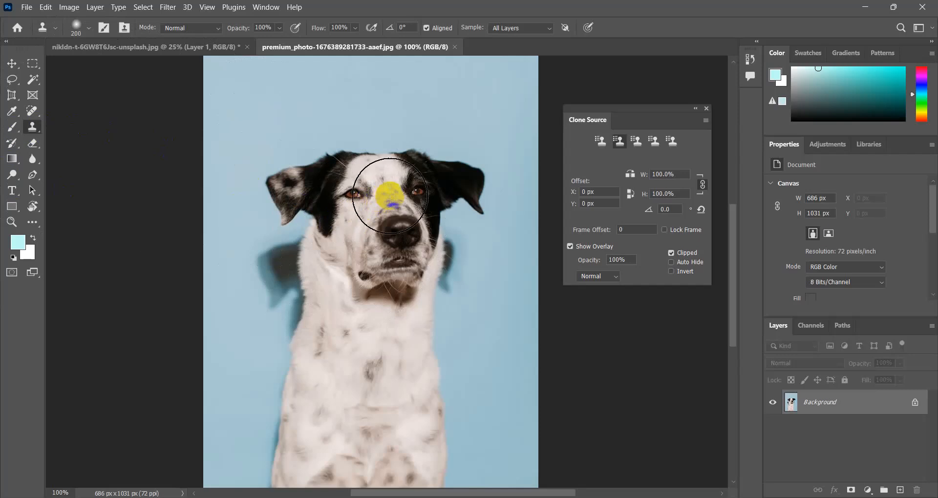
key("bracketleft")
key("bracketleft")
key("bracketleft")
key("bracketleft")
key("bracketleft")
key("bracketleft")
key("bracketleft")
key("bracketleft")
key("bracketleft")
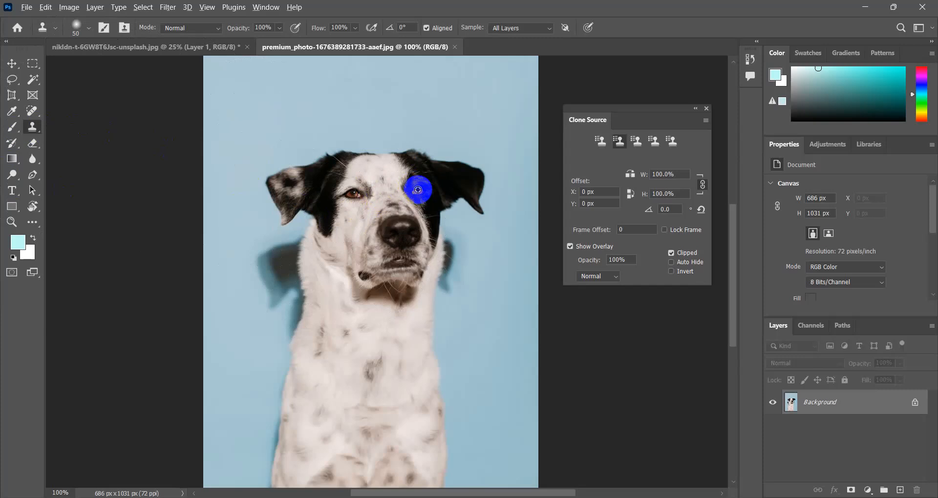
Step: Try cloning the eye in the dog's dark patch over its other eye without flipping the source, and undo the strokes
left_click(417, 190, "alt")
mouse_move(361, 193)
left_mouse_down()
mouse_move(342, 190)
mouse_move(345, 201)
mouse_move(355, 189)
mouse_move(338, 175)
mouse_move(332, 205)
mouse_move(356, 195)
mouse_move(340, 206)
mouse_move(359, 193)
mouse_move(351, 175)
mouse_move(348, 222)
mouse_move(357, 230)
mouse_move(362, 200)
mouse_move(351, 173)
mouse_move(351, 187)
mouse_move(370, 183)
mouse_move(371, 190)
mouse_move(352, 194)
mouse_move(357, 176)
mouse_move(349, 197)
left_mouse_up()
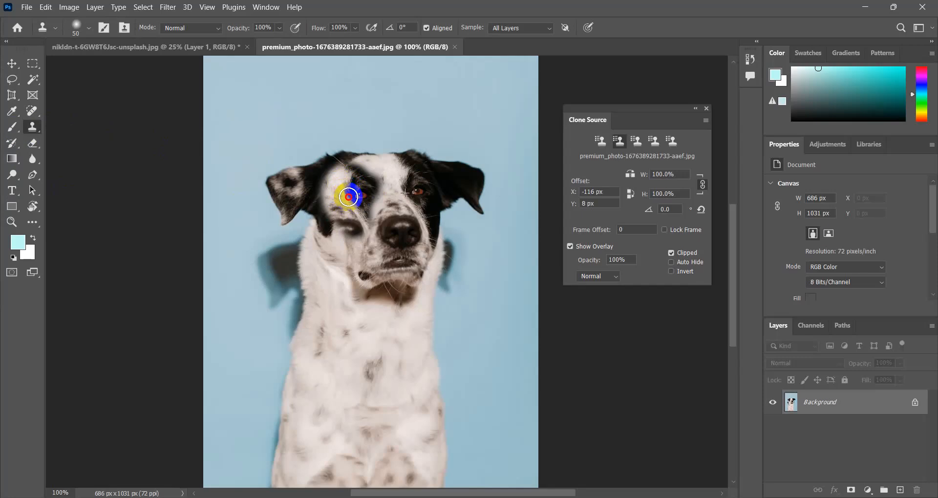
mouse_move(349, 196)
left_mouse_down()
mouse_move(322, 180)
mouse_move(342, 202)
mouse_move(355, 178)
mouse_move(328, 190)
mouse_move(371, 230)
left_mouse_up()
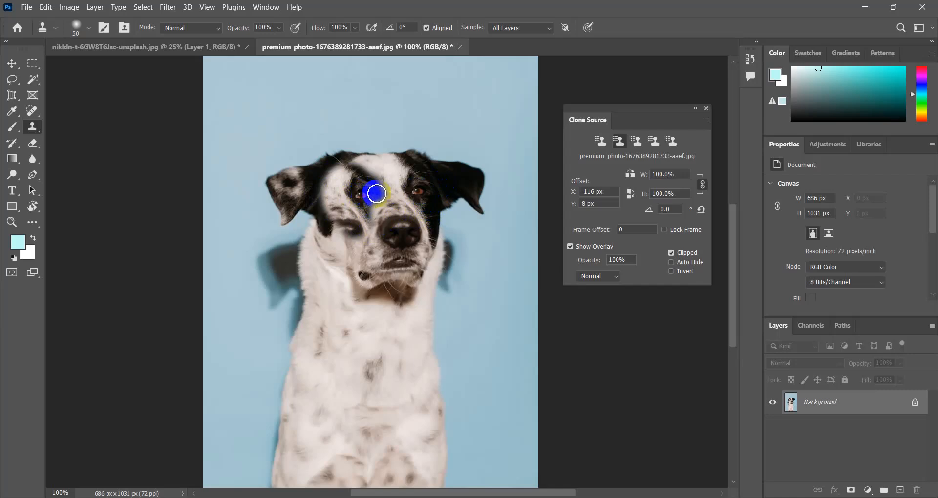
left_click(465, 185)
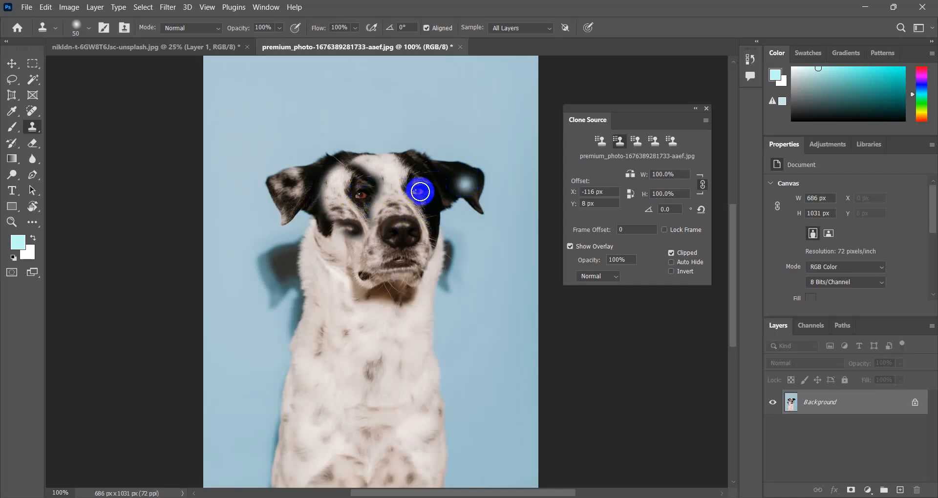
key("ctrl+z")
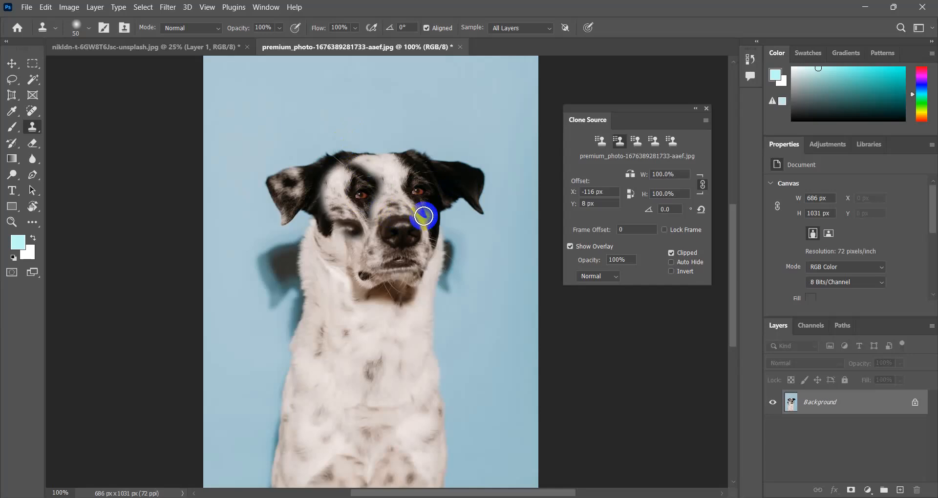
key("ctrl+z")
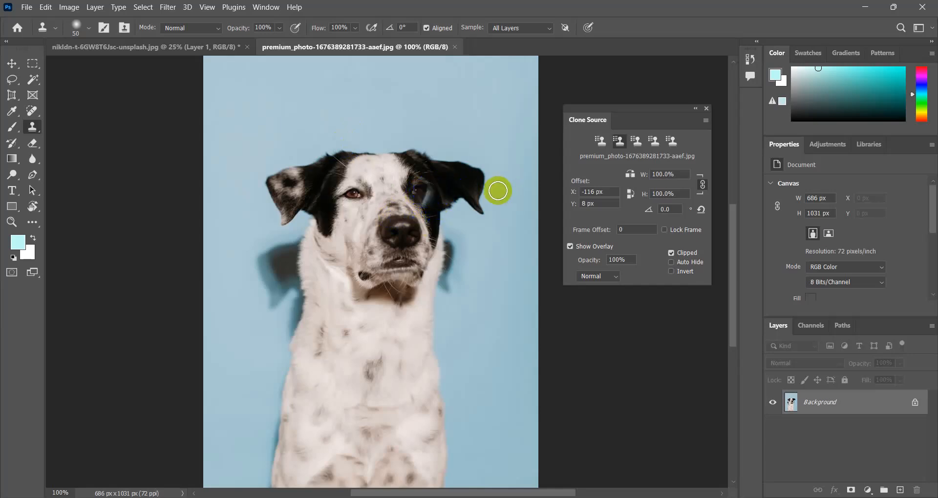
Step: Flip the clone source horizontally, resample the dark-patch eye, try cloning it mirrored over the other eye, and undo the attempts
left_click(421, 192, "alt")
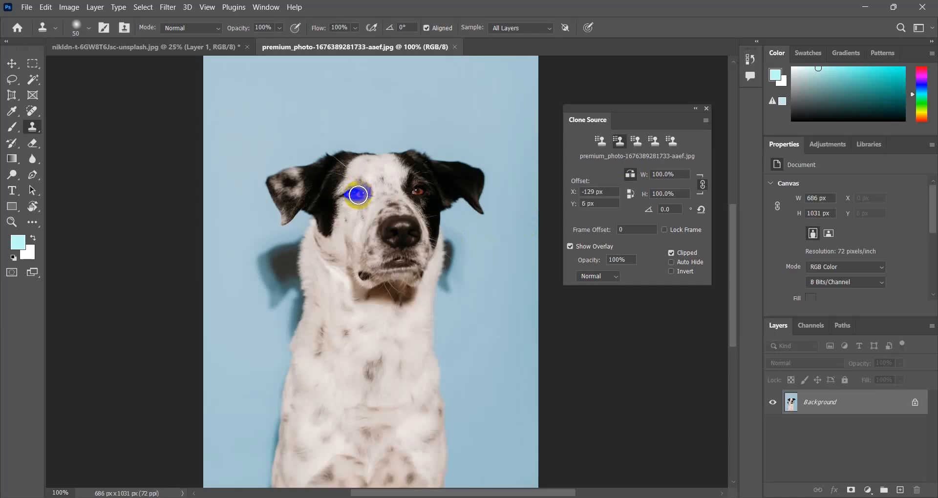
mouse_move(362, 193)
left_mouse_down()
mouse_move(365, 163)
mouse_move(340, 186)
mouse_move(348, 204)
mouse_move(337, 197)
mouse_move(341, 211)
mouse_move(346, 198)
mouse_move(361, 213)
mouse_move(357, 202)
mouse_move(347, 215)
mouse_move(334, 203)
mouse_move(344, 216)
mouse_move(366, 201)
mouse_move(339, 196)
mouse_move(351, 211)
mouse_move(387, 221)
mouse_move(349, 221)
mouse_move(335, 202)
left_mouse_up()
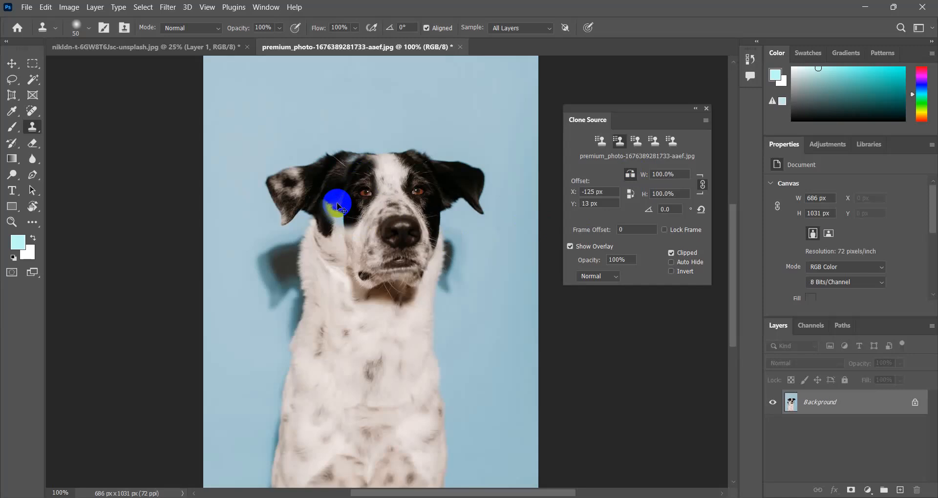
key("ctrl+z")
key("ctrl+z")
key("ctrl+z")
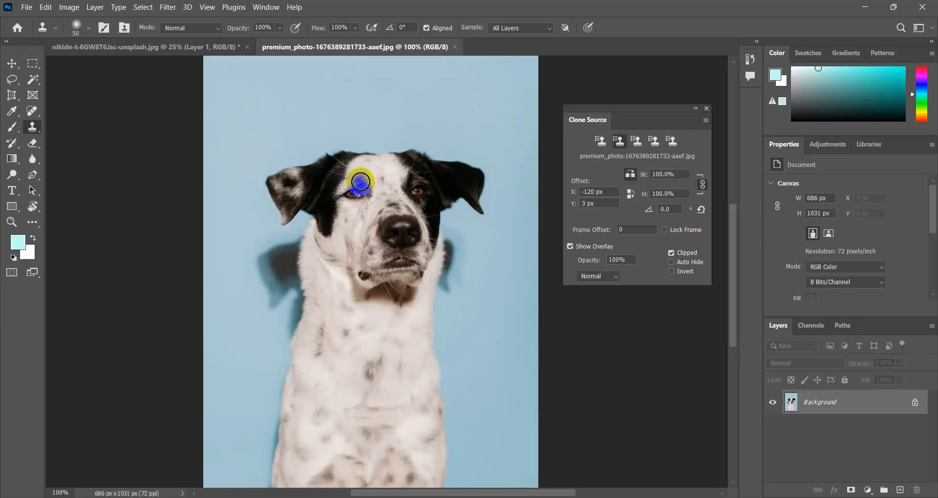
Step: Clone the mirrored dark eye patch from above the other eye down to the cheek, and undo it
mouse_move(363, 167)
left_mouse_down()
mouse_move(361, 193)
mouse_move(360, 167)
mouse_move(352, 177)
mouse_move(366, 210)
mouse_move(366, 193)
mouse_move(356, 233)
mouse_move(350, 209)
mouse_move(354, 225)
mouse_move(364, 203)
mouse_move(366, 259)
left_mouse_up()
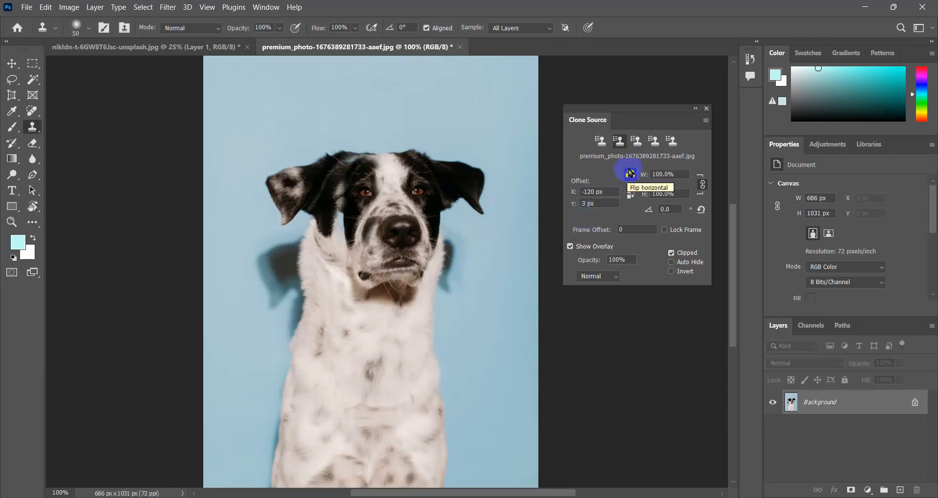
left_click(631, 172)
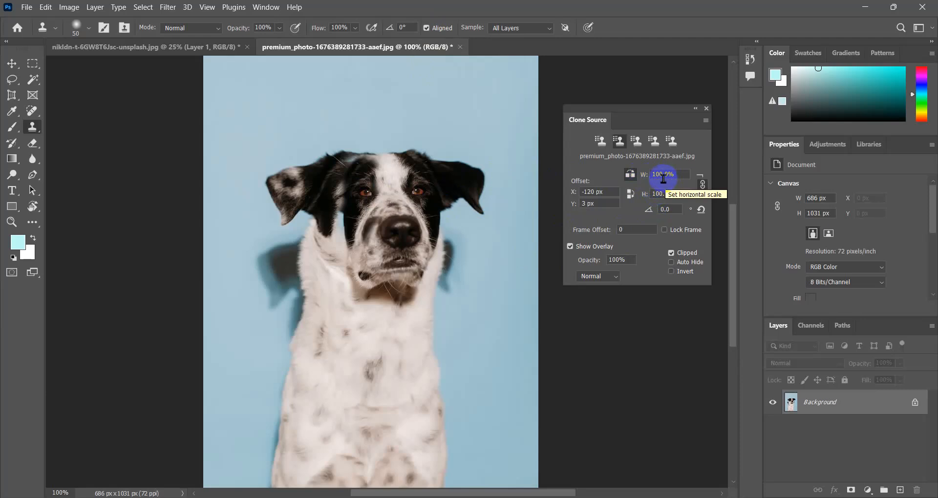
key("ctrl+z")
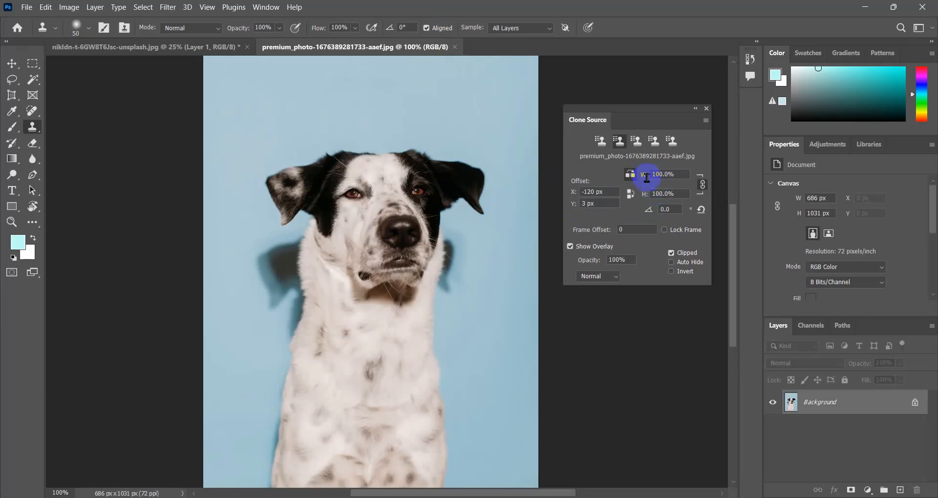
Step: Set the clone source scale to 86%, clone a smaller mirrored dog head onto the background beside the neck, and undo it
left_click_drag(645, 178, 636, 177)
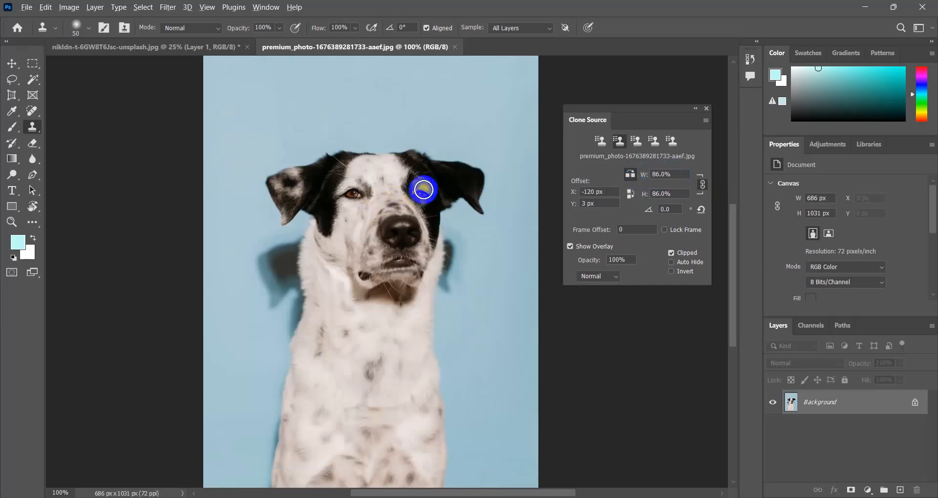
left_click(415, 195, "alt")
left_click(417, 195, "alt")
left_click(275, 249)
mouse_move(275, 249)
left_mouse_down()
mouse_move(281, 274)
mouse_move(261, 241)
mouse_move(255, 278)
mouse_move(260, 240)
mouse_move(245, 274)
mouse_move(258, 232)
mouse_move(243, 264)
mouse_move(250, 231)
mouse_move(228, 264)
mouse_move(254, 273)
mouse_move(239, 234)
mouse_move(270, 245)
mouse_move(295, 235)
mouse_move(261, 292)
mouse_move(292, 288)
mouse_move(267, 318)
mouse_move(271, 284)
mouse_move(259, 310)
mouse_move(266, 255)
mouse_move(247, 308)
mouse_move(250, 330)
mouse_move(273, 357)
mouse_move(272, 337)
mouse_move(253, 363)
left_mouse_up()
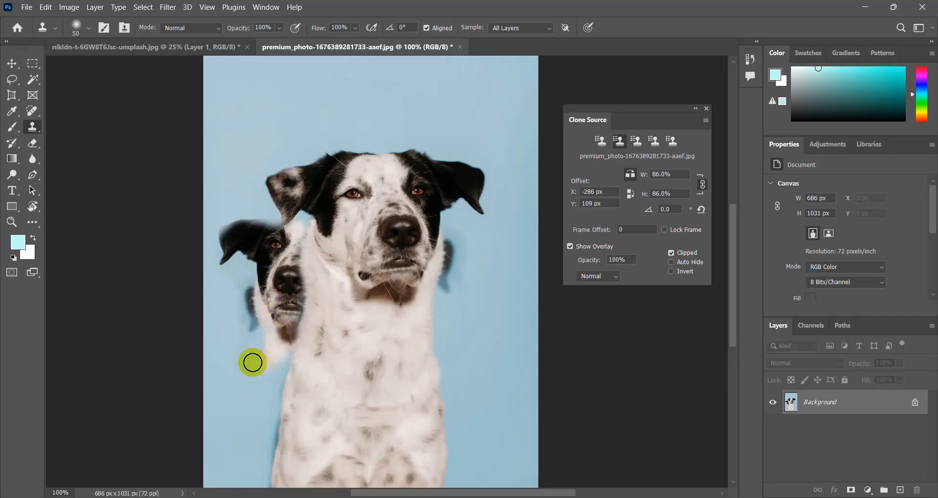
mouse_move(253, 363)
left_mouse_down()
mouse_move(283, 331)
mouse_move(294, 337)
left_mouse_up()
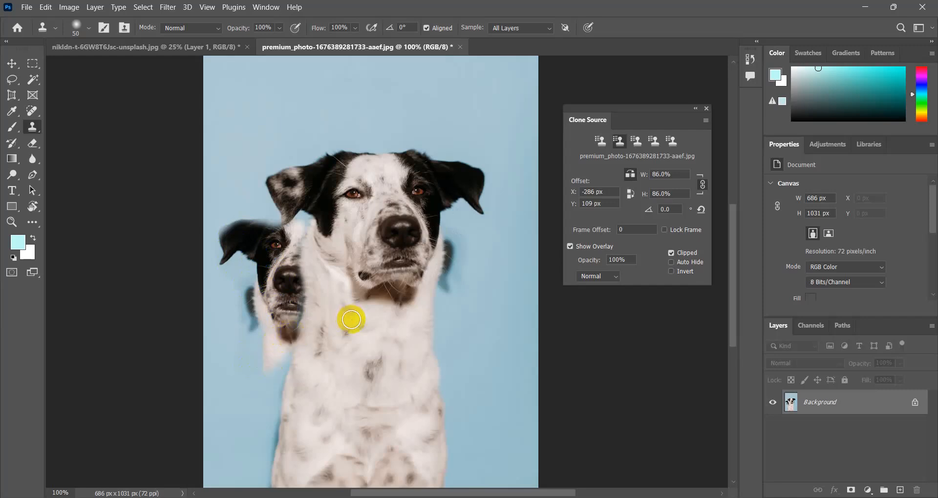
key("ctrl+z")
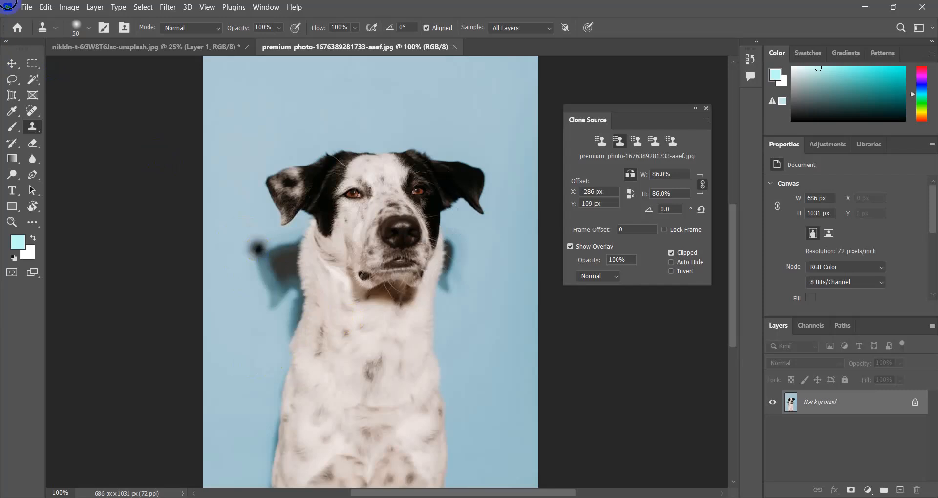
Step: Open the yacht photo nikldn-t-6GW8T6Jsc-unsplash.jpg
left_click(28, 9)
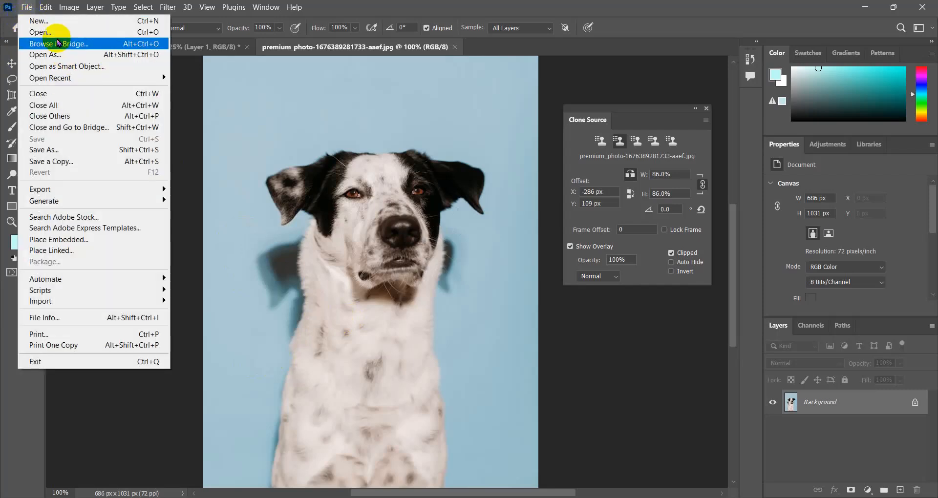
left_click(30, 32)
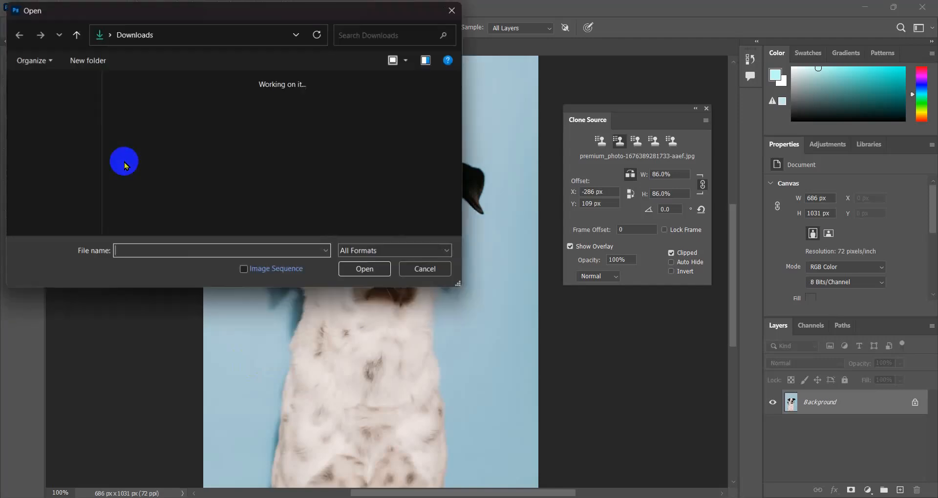
left_click(283, 210)
scroll(293, 196, "down", 1)
double_click(416, 180)
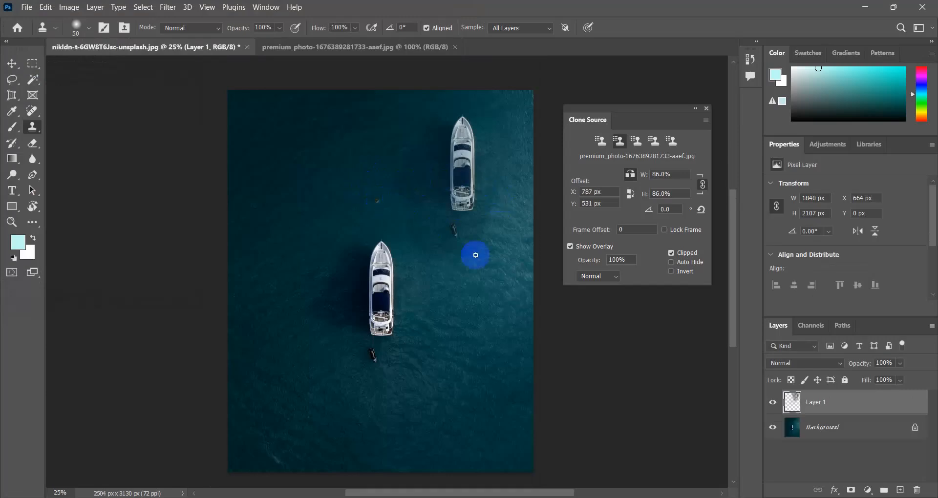
Step: Delete Layer 1 with the cloned yacht and undo the deletion
mouse_move(871, 409)
left_mouse_down()
mouse_move(934, 474)
mouse_move(917, 490)
left_mouse_up()
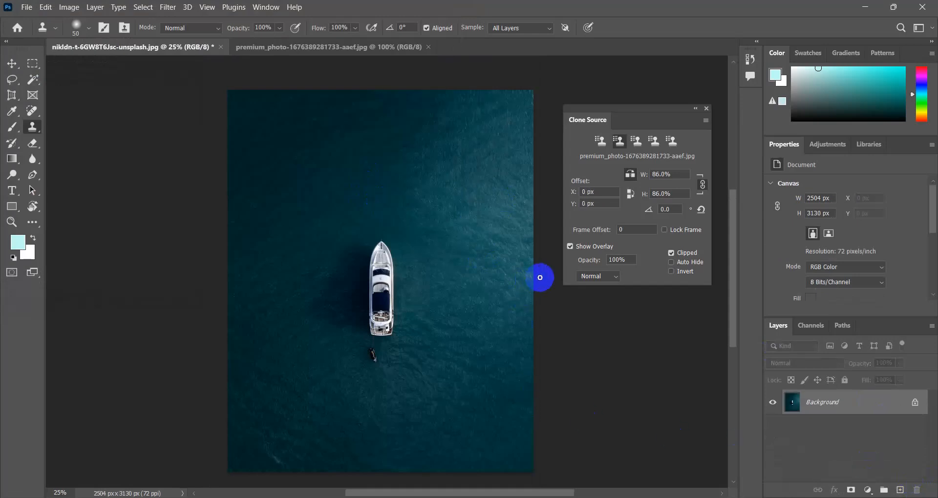
key("ctrl+z")
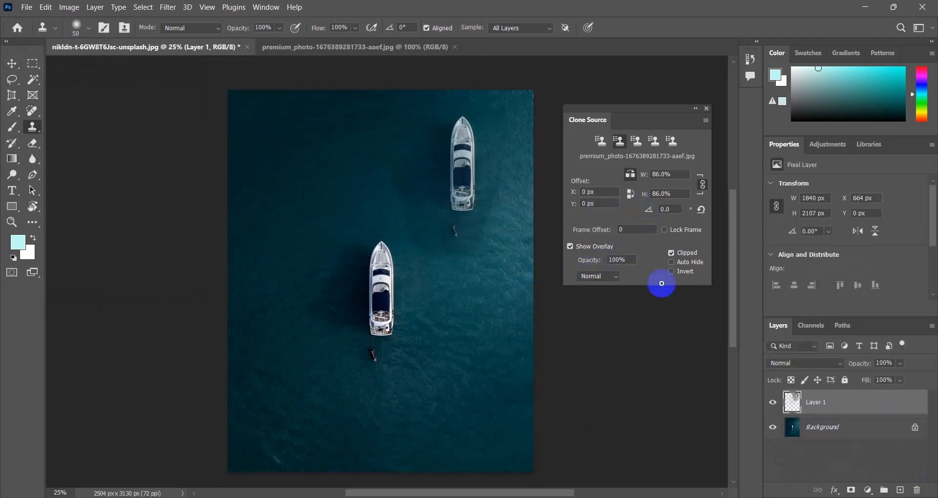
Step: Delete Layer 1 with the cloned yacht and select the Clone Stamp tool
left_click_drag(852, 412, 922, 493)
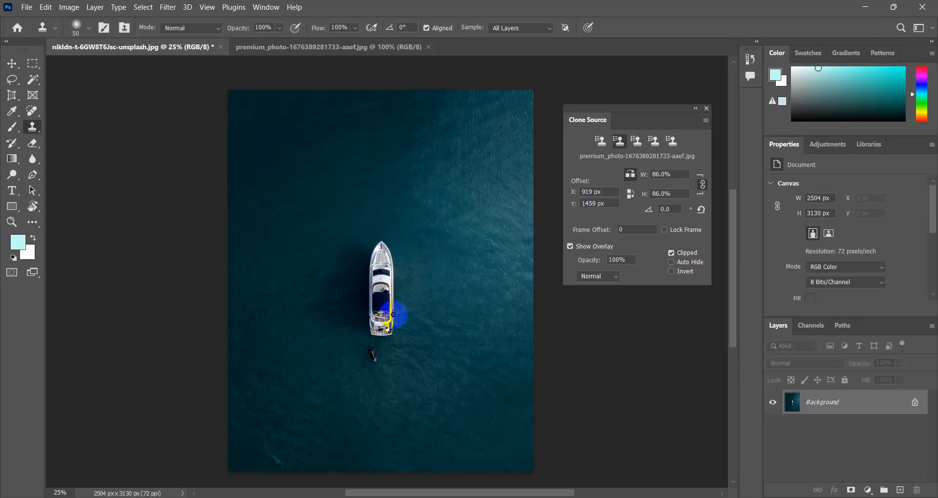
left_click(30, 128)
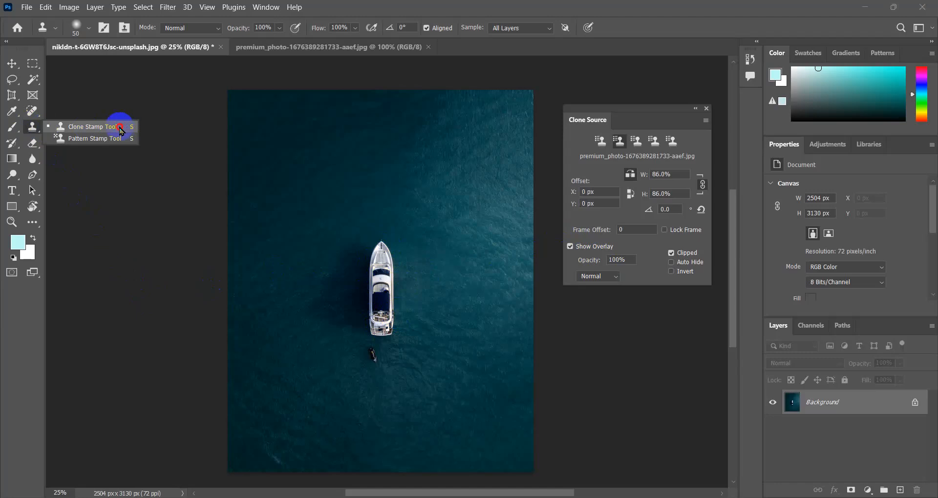
left_click(120, 124)
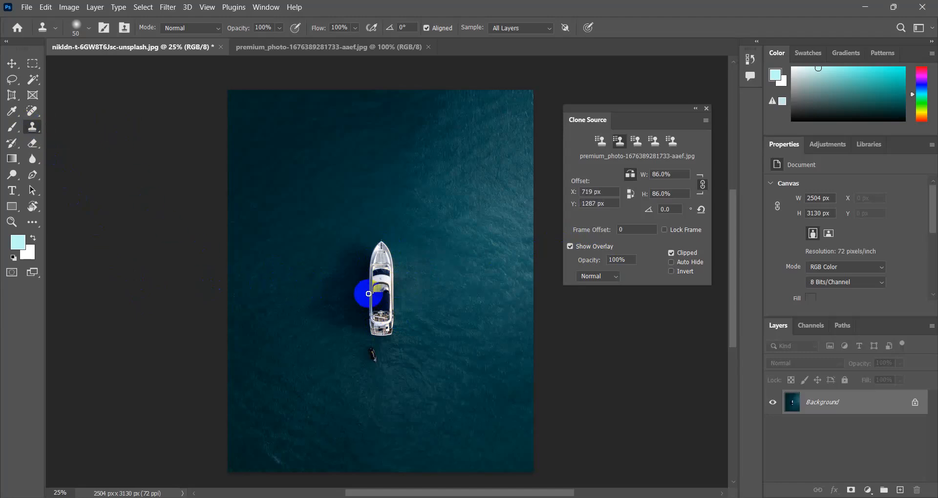
Step: Enlarge the Clone Stamp brush to 1300 px
key("]")
key("]")
key("]")
key("]")
key("]")
key("]")
key("]")
key("]")
key("]")
key("]")
key("]")
key("]")
key("]")
key("]")
key("]")
key("]")
key("]")
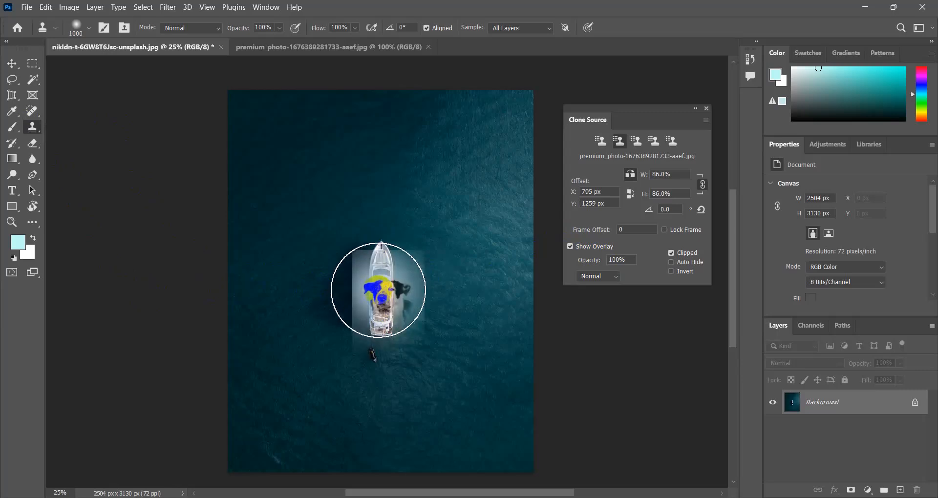
key("]")
key("]")
key("]")
key("]")
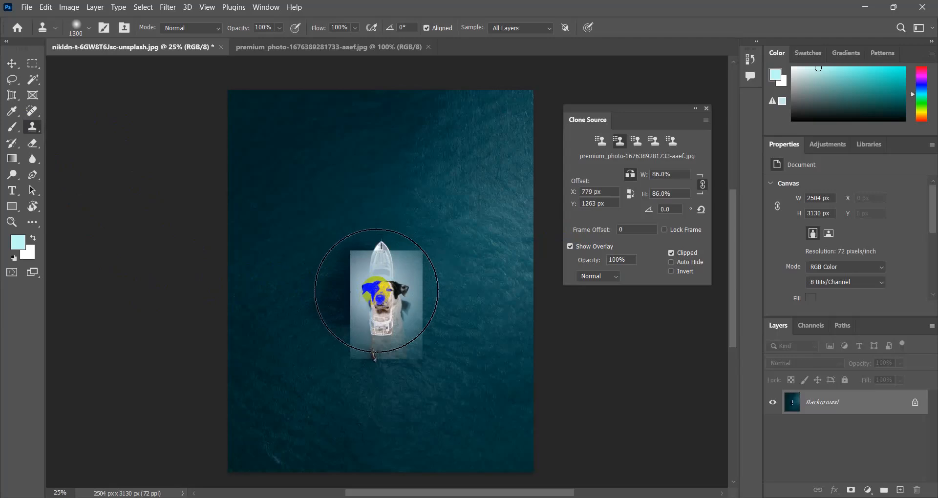
Step: Sample the yacht and clone a smaller mirrored copy onto the water in the upper right of the photo
key("alt")
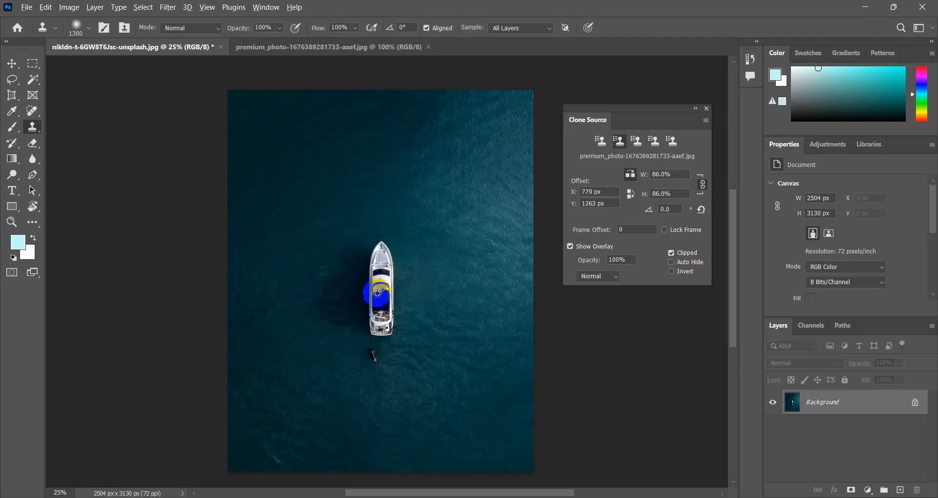
left_click(378, 293, "alt")
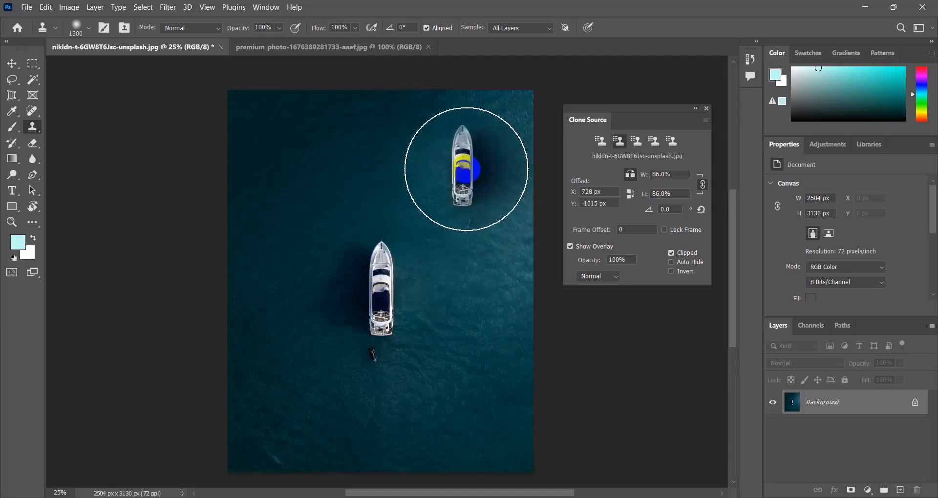
left_click(467, 169)
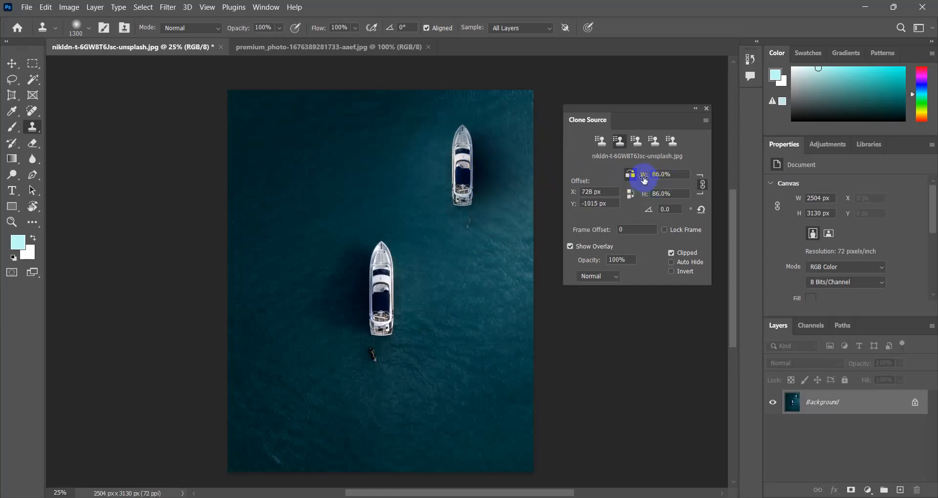
Step: Set the clone source scale to 66% in width and height and undo the cloned yacht
left_click_drag(644, 178, 627, 176)
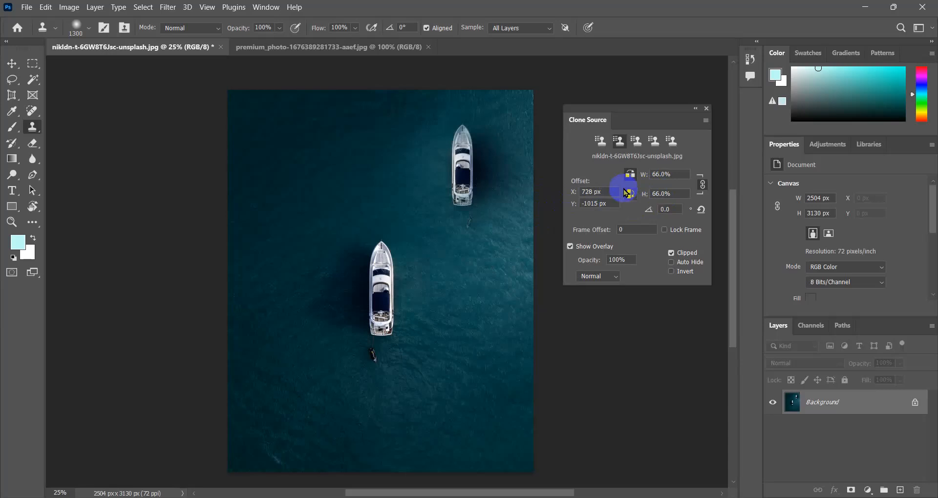
key("ctrl+z")
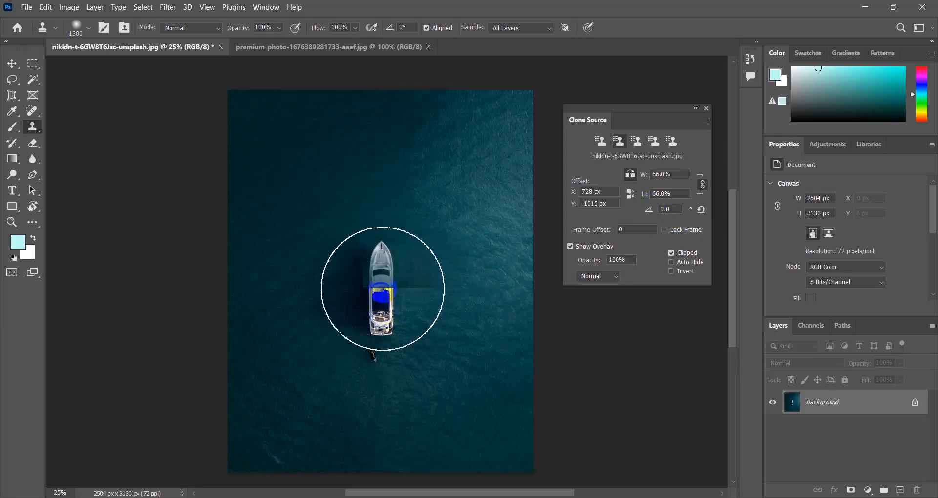
Step: Sample the yacht again, set the clone source rotation to -10°, and clone it onto the water in the photo's upper right
left_click(382, 288, "alt")
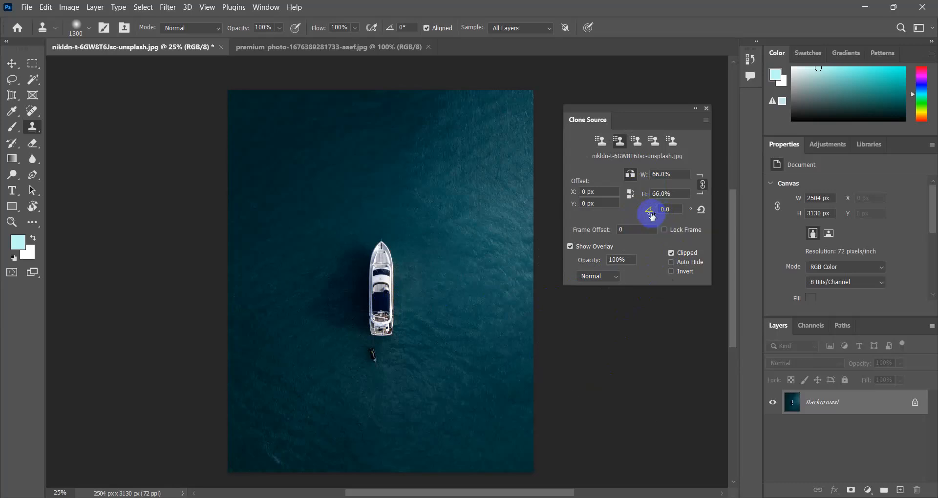
left_click_drag(650, 213, 590, 217)
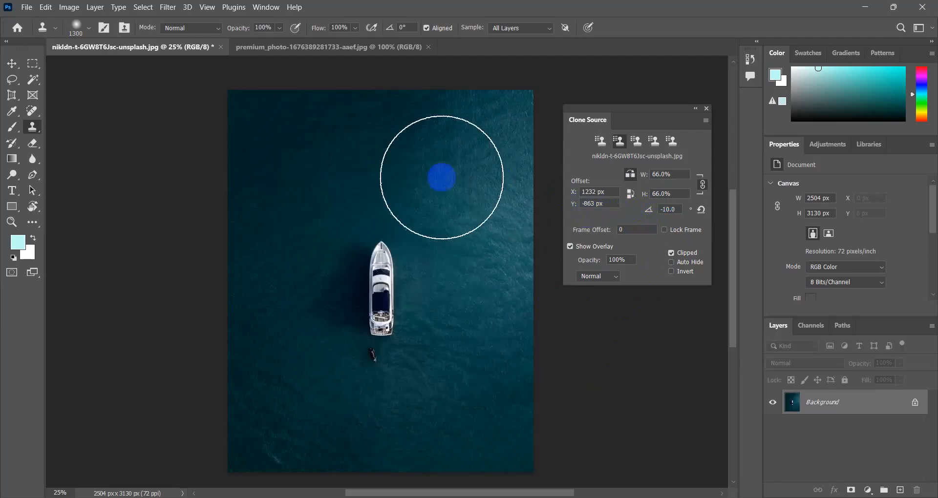
left_click(446, 161)
mouse_move(446, 161)
left_mouse_down()
mouse_move(430, 161)
mouse_move(446, 172)
mouse_move(463, 242)
mouse_move(454, 242)
mouse_move(447, 202)
left_mouse_up()
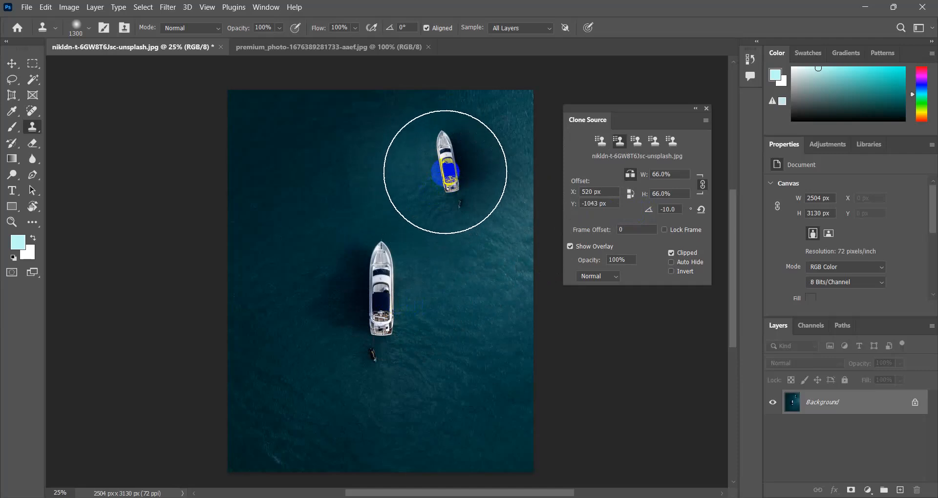
Step: Turn off Aligned and clone another yacht, with the source rotated to -19.1°, onto the water in the photo's upper left
mouse_move(446, 172)
left_mouse_down()
mouse_move(459, 285)
mouse_move(500, 318)
mouse_move(567, 293)
mouse_move(644, 280)
mouse_move(652, 217)
mouse_move(637, 165)
mouse_move(647, 211)
mouse_move(592, 215)
left_mouse_up()
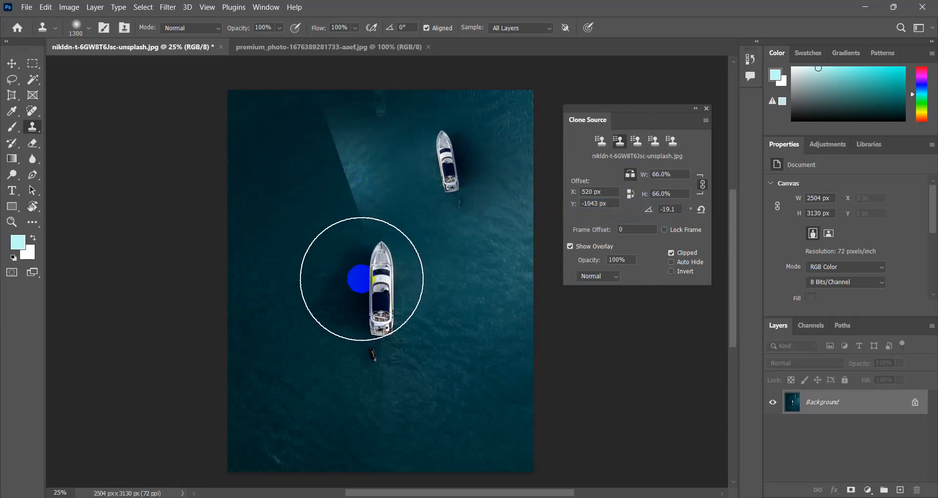
left_click(425, 28)
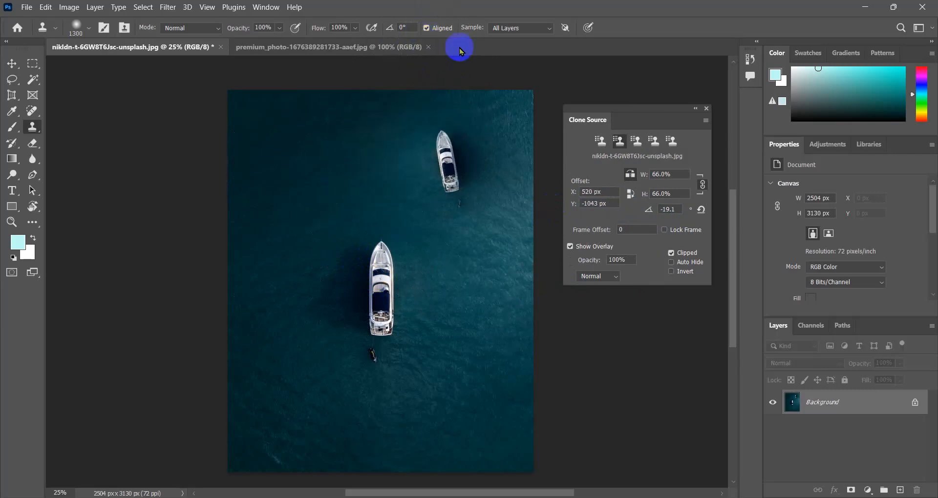
left_click(426, 27)
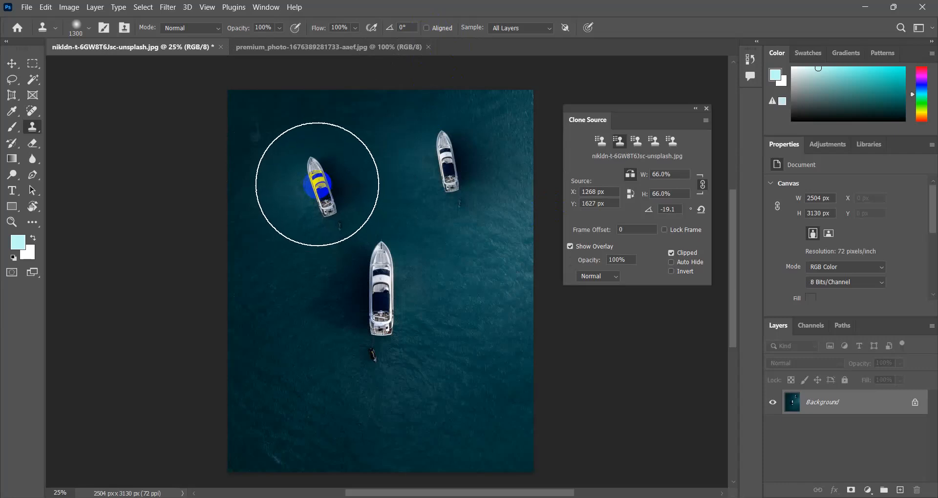
left_click(317, 184)
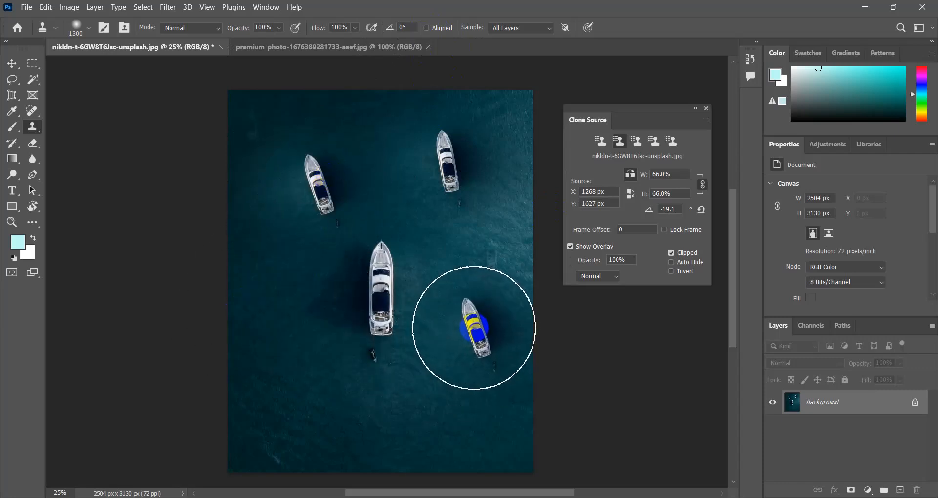
Step: Clone a yacht with the source rotated to -44.8° onto the water right of the original, and turn Aligned back on
left_click_drag(649, 209, 491, 228)
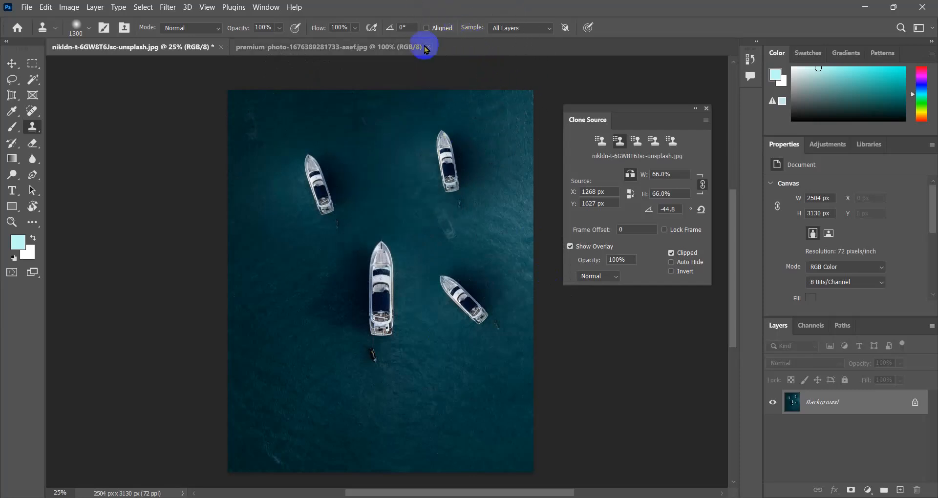
left_click(426, 29)
left_click(672, 209)
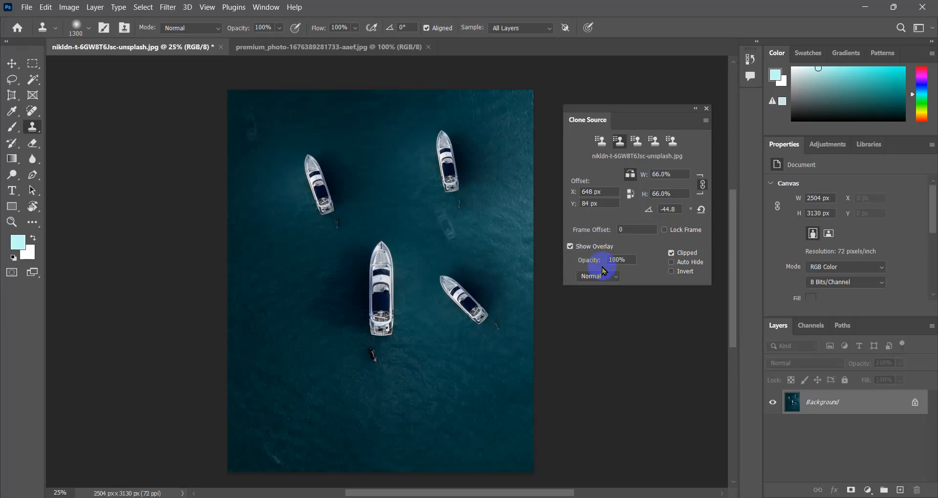
Step: Clone the resampled yacht onto the water in the photo's lower left with Show Overlay turned off, and undo it
left_click(570, 247)
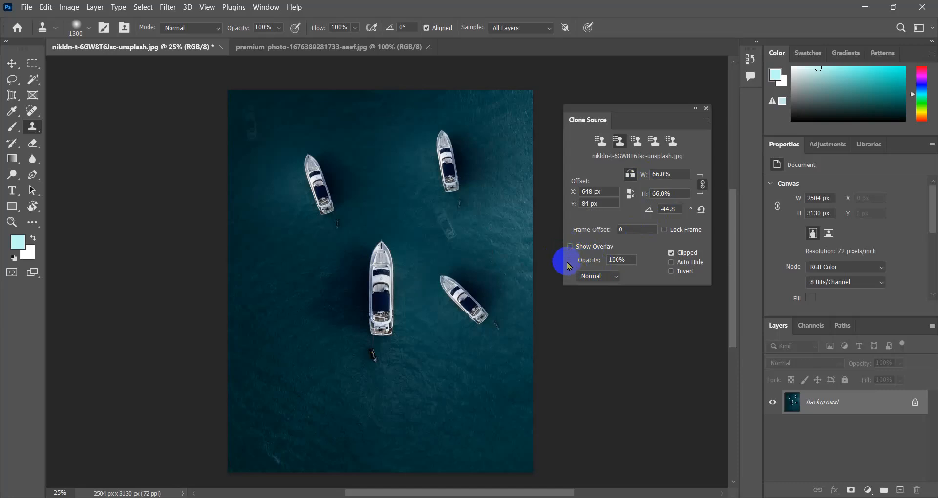
left_click(383, 282)
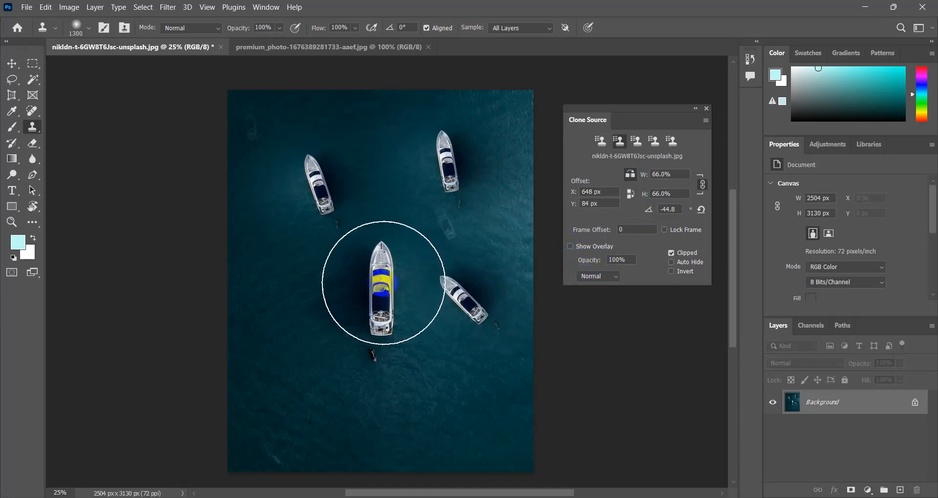
left_click(379, 292, "alt")
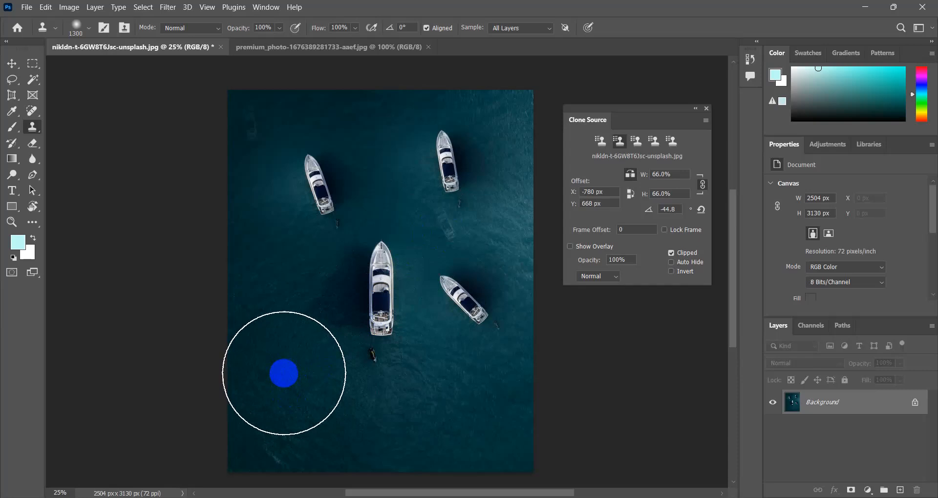
left_click_drag(284, 374, 290, 382)
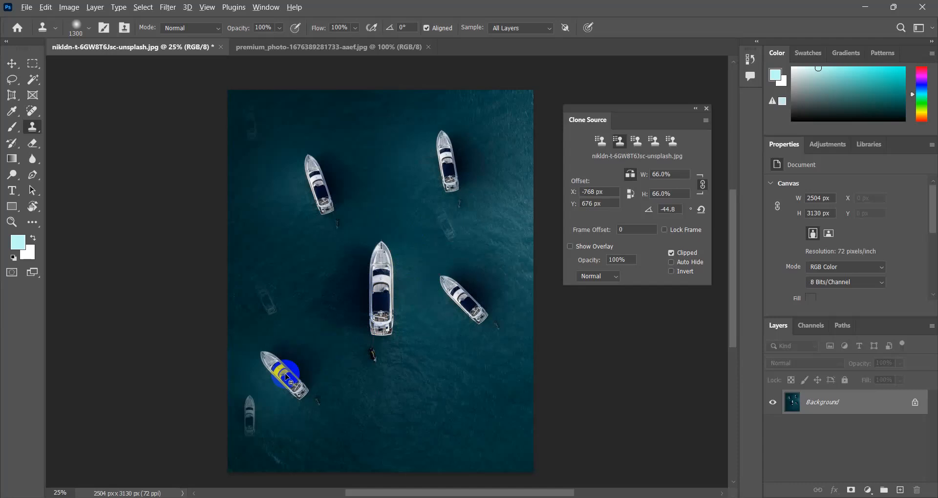
key("ctrl+z")
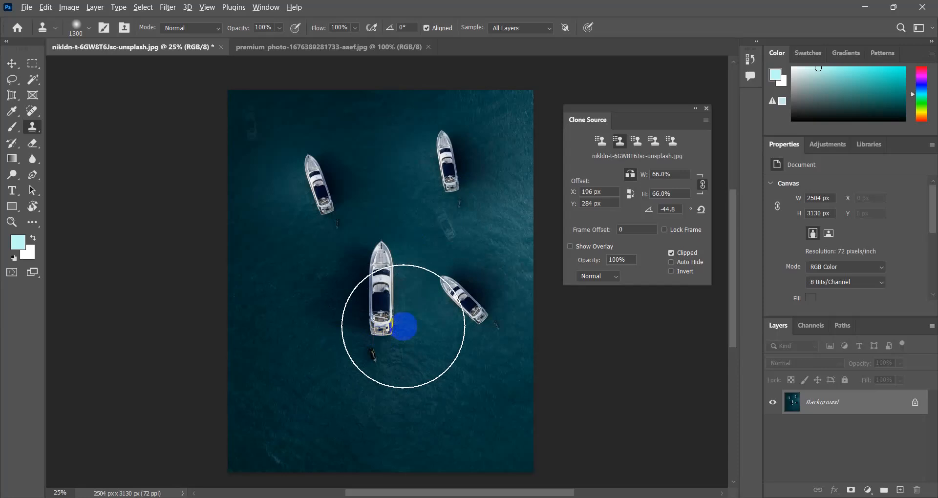
Step: Turn Show Overlay back on, clone a tilted yacht just above the one right of the original, and undo it
left_click(570, 247)
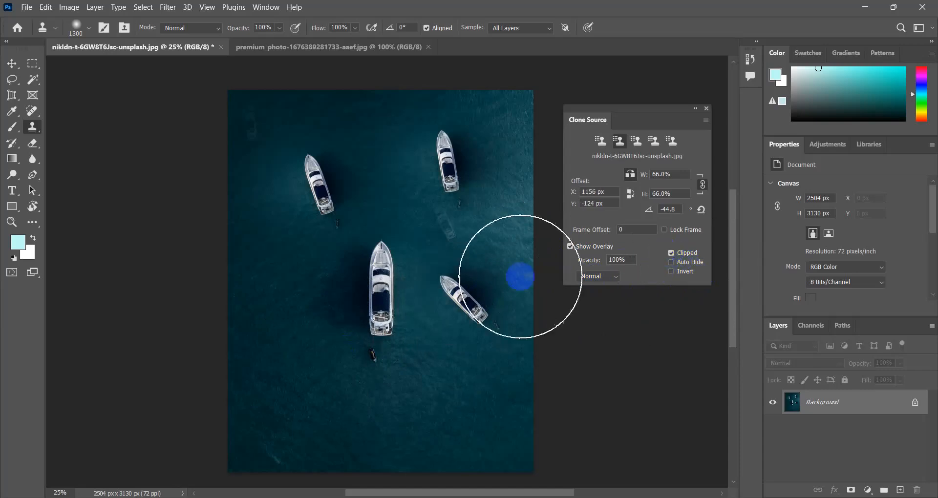
left_click(447, 267)
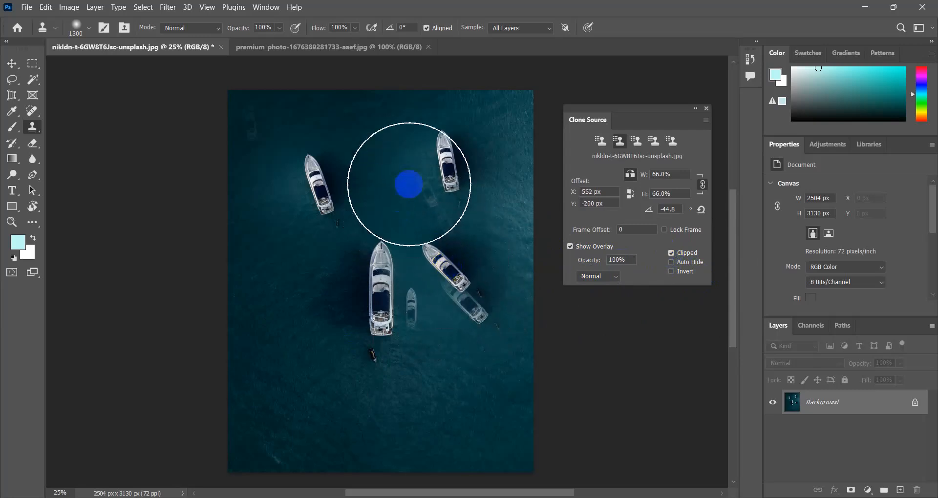
key("ctrl+z")
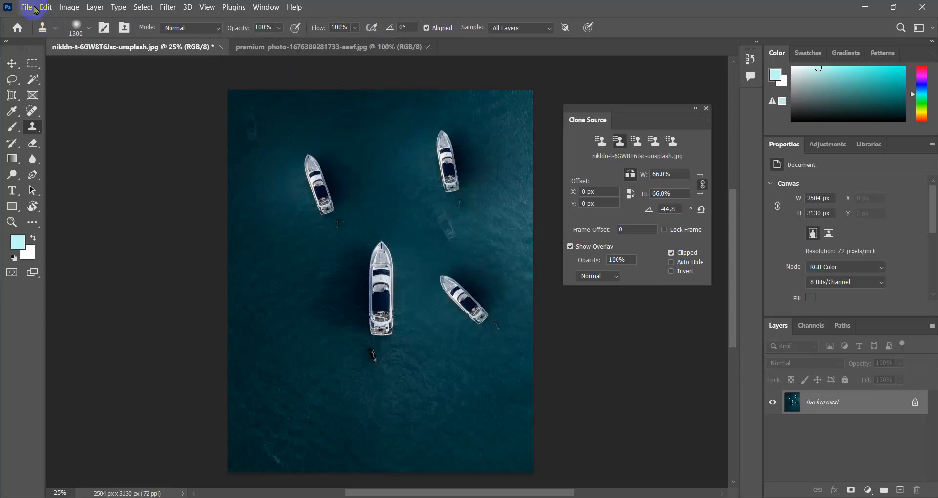
Step: Open the desert road photo dino-reichmuth-A5rCN8626Ck-unsplash.jpg and close the other photos, discarding the changes to the yacht photo
left_click(29, 7)
mouse_move(46, 6)
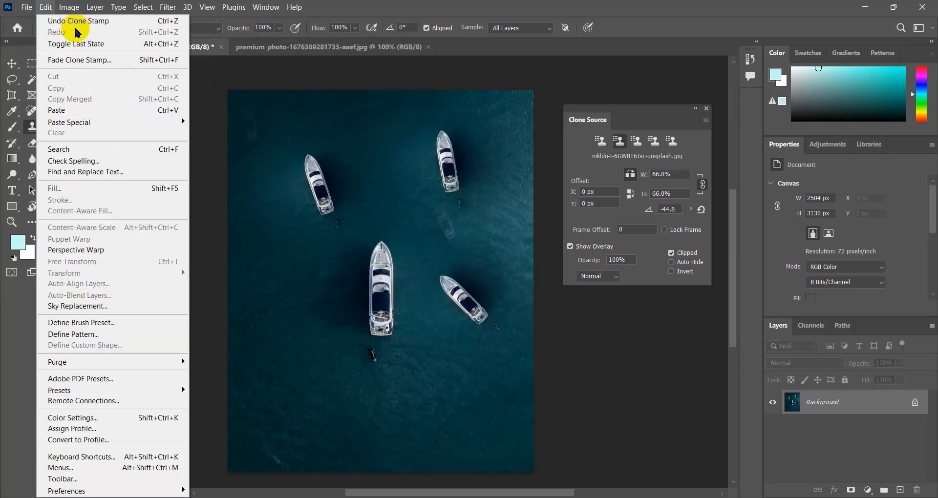
left_click(28, 31)
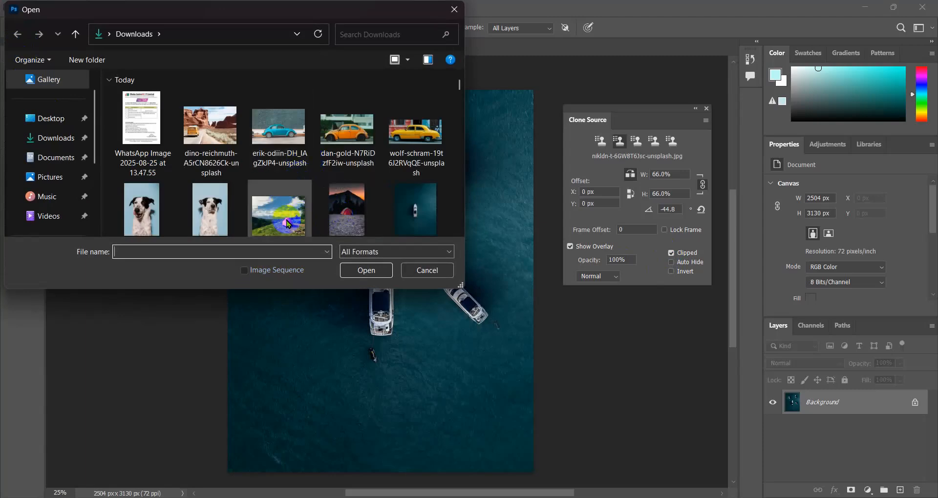
mouse_move(285, 220)
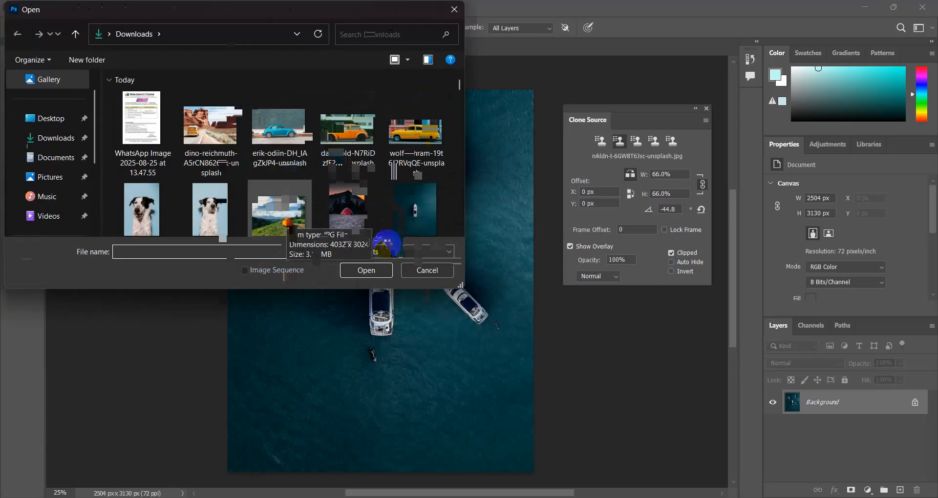
key("ctrl+Tab")
key("ctrl+Tab")
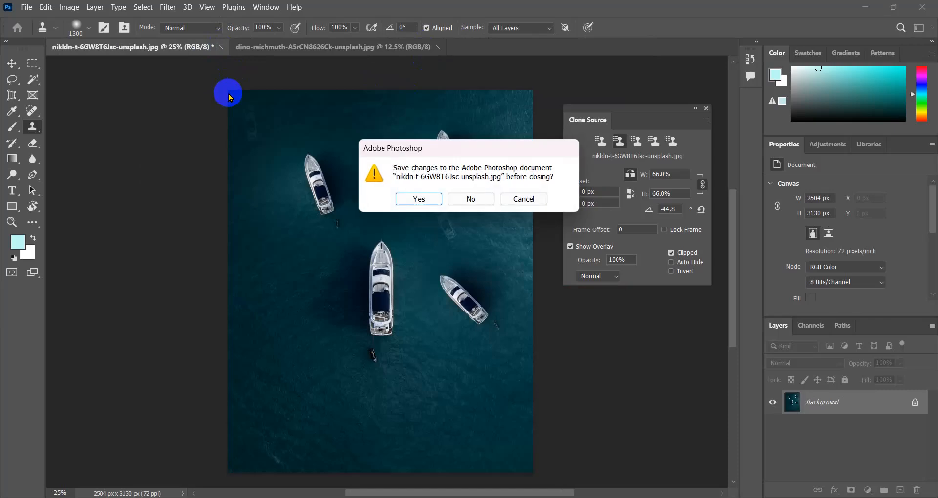
left_click(470, 201)
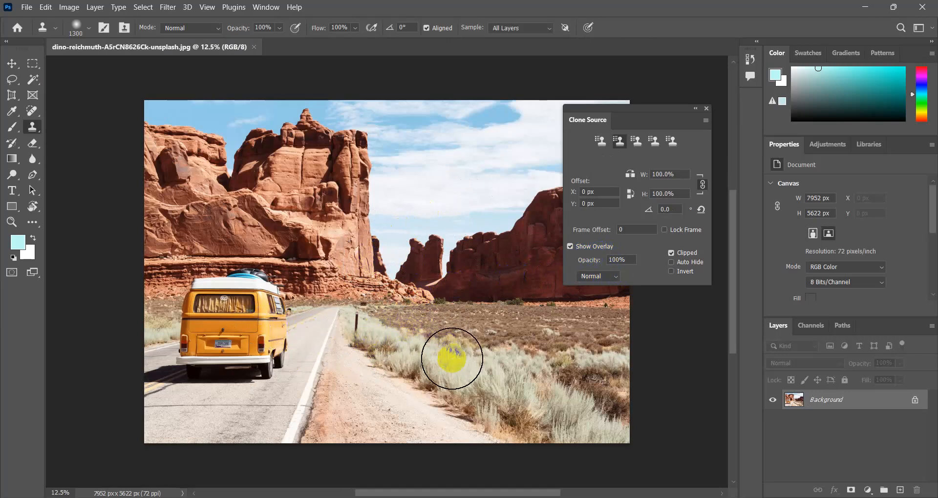
Step: Reduce the clone brush to 700 px, sample the pale shrubs beside the dirt path, and clone them over the path down to the photo's lower edge
key("bracketleft")
key("bracketleft")
key("bracketleft")
key("bracketleft")
key("bracketleft")
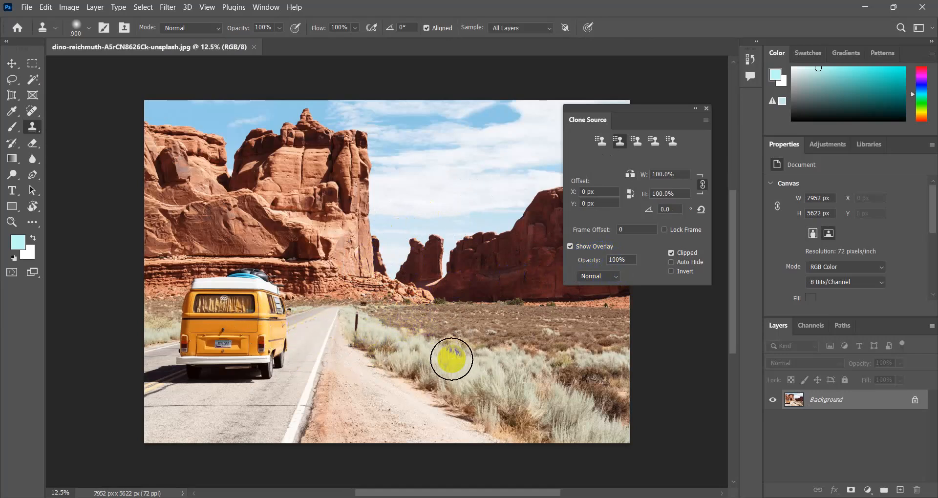
key("bracketleft")
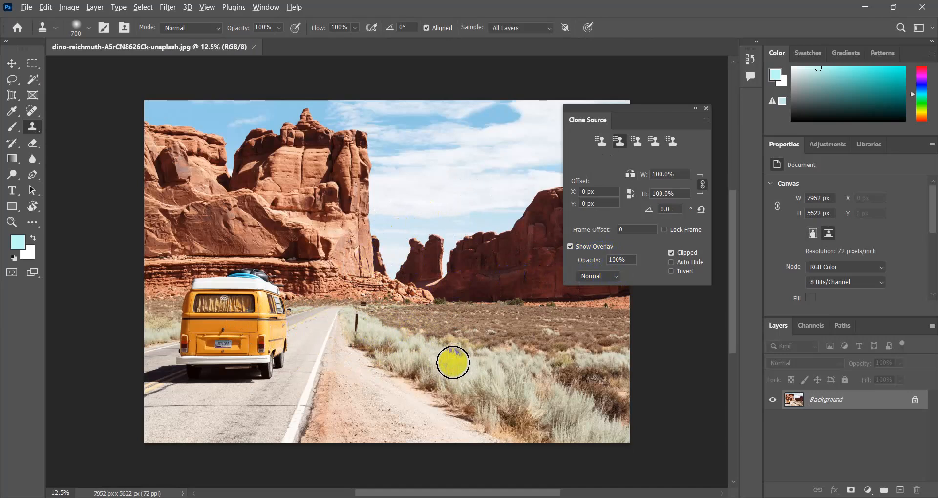
left_click(450, 366, "alt")
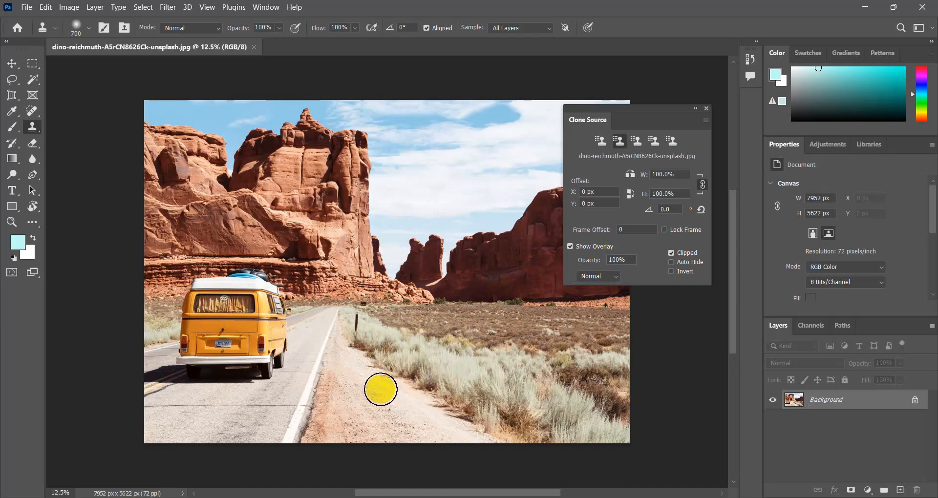
left_click(354, 361)
mouse_move(354, 361)
left_mouse_down()
mouse_move(429, 423)
mouse_move(469, 433)
mouse_move(368, 366)
mouse_move(366, 352)
mouse_move(389, 373)
mouse_move(518, 432)
left_mouse_up()
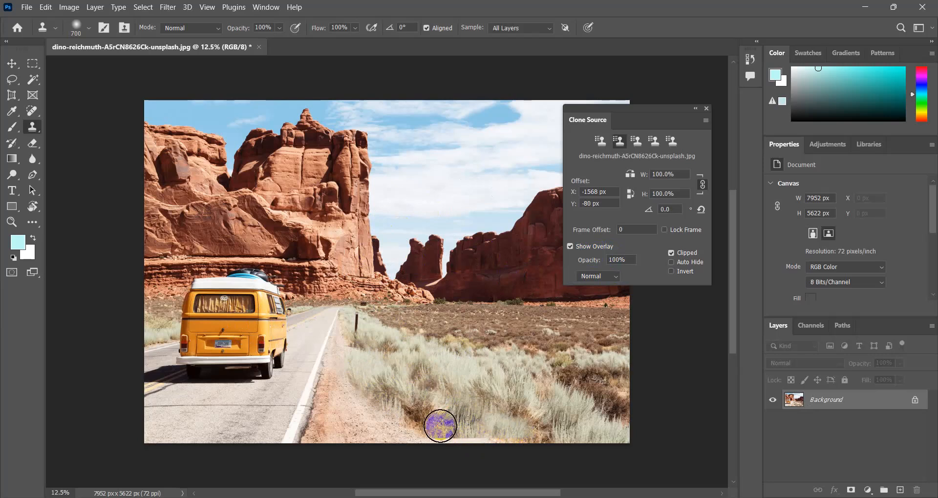
mouse_move(360, 367)
left_mouse_down()
mouse_move(405, 411)
mouse_move(440, 426)
mouse_move(405, 416)
mouse_move(400, 430)
mouse_move(360, 433)
mouse_move(481, 432)
mouse_move(397, 413)
mouse_move(364, 395)
mouse_move(358, 368)
left_mouse_up()
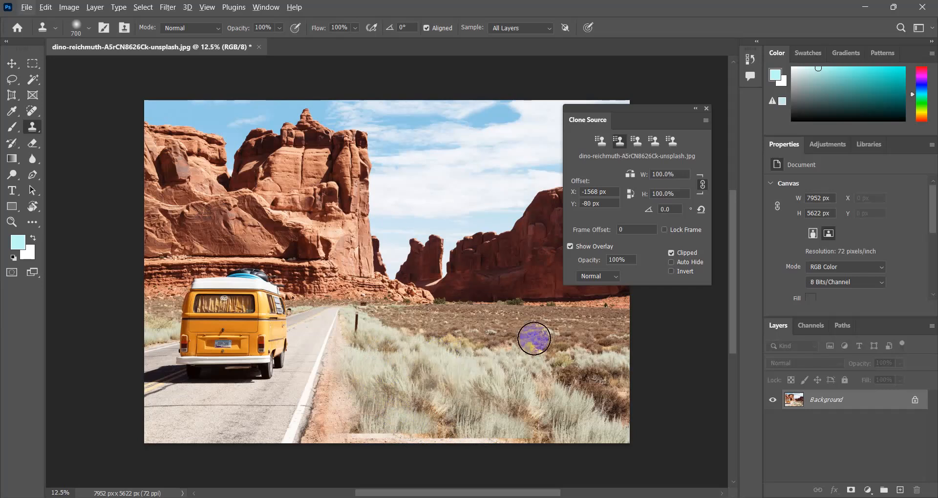
Step: Turn off Clipped for the overlay, clone sky sampled beside the large rock further right, undo it, and turn Clipped back on
left_click(671, 254)
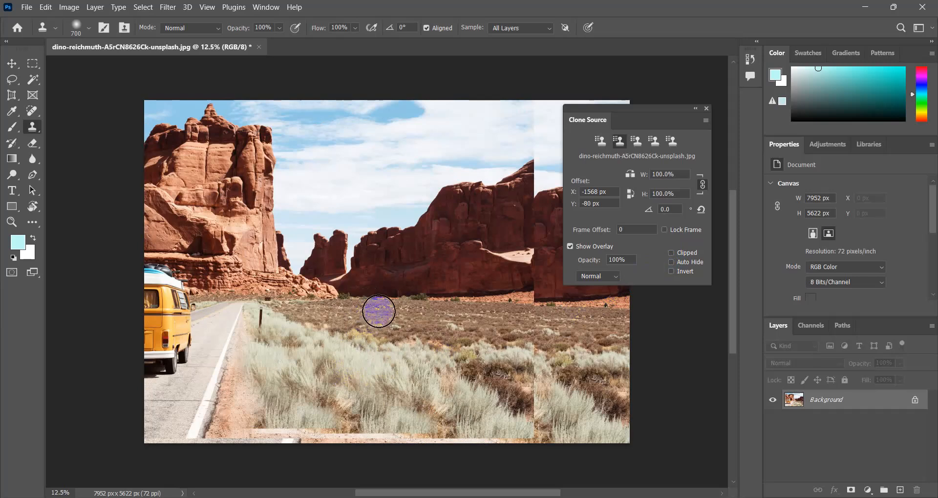
key("alt")
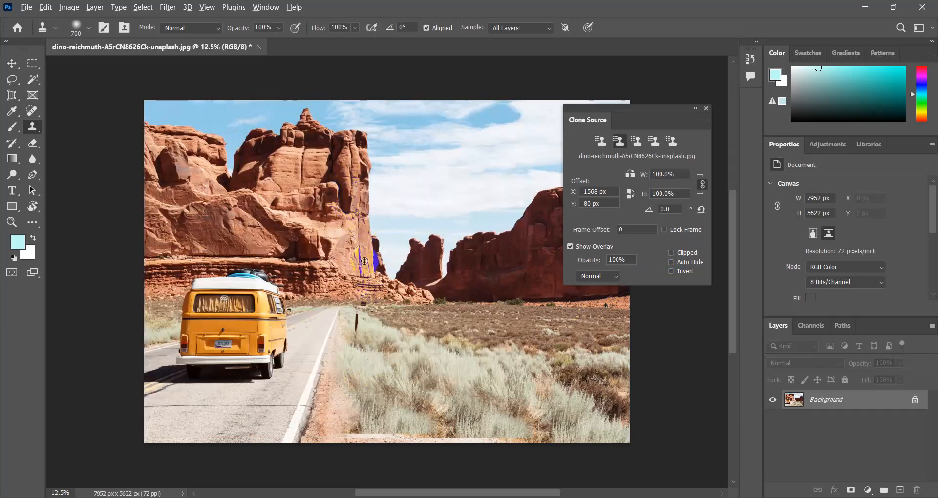
left_click(397, 172, "alt")
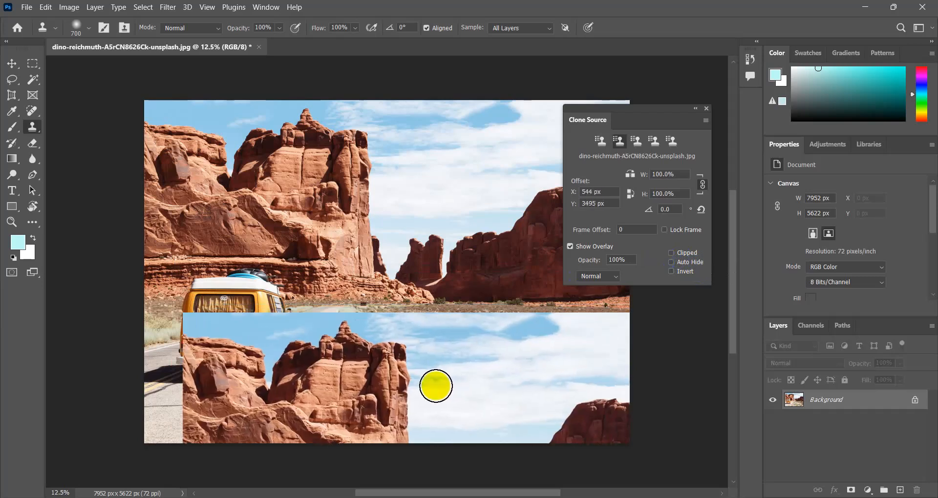
left_click(432, 160)
mouse_move(431, 160)
left_mouse_down()
mouse_move(488, 170)
mouse_move(480, 150)
mouse_move(479, 169)
mouse_move(462, 143)
mouse_move(494, 180)
mouse_move(482, 162)
left_mouse_up()
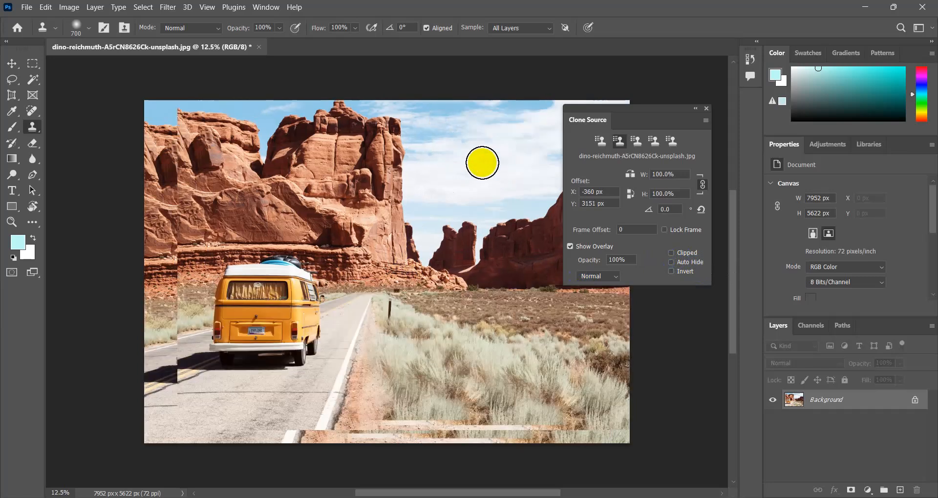
key("ctrl+z")
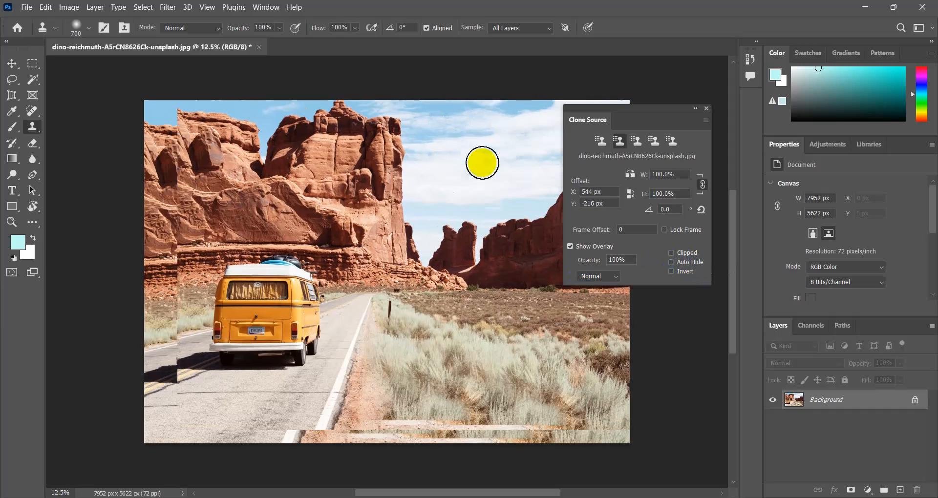
left_click(671, 254)
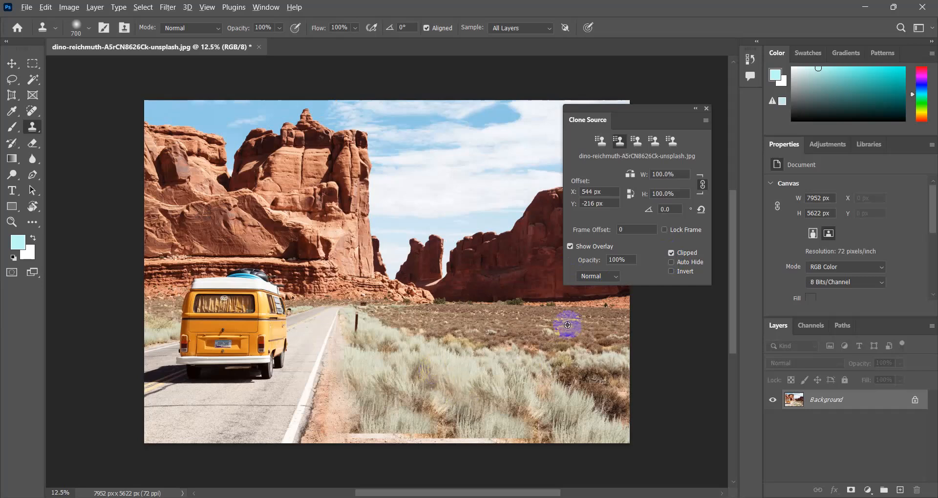
Step: Resample the shrubs and clone over the pale strip along the photo's lower edge, continuing across the road and the yellow van
left_click(446, 368, "alt")
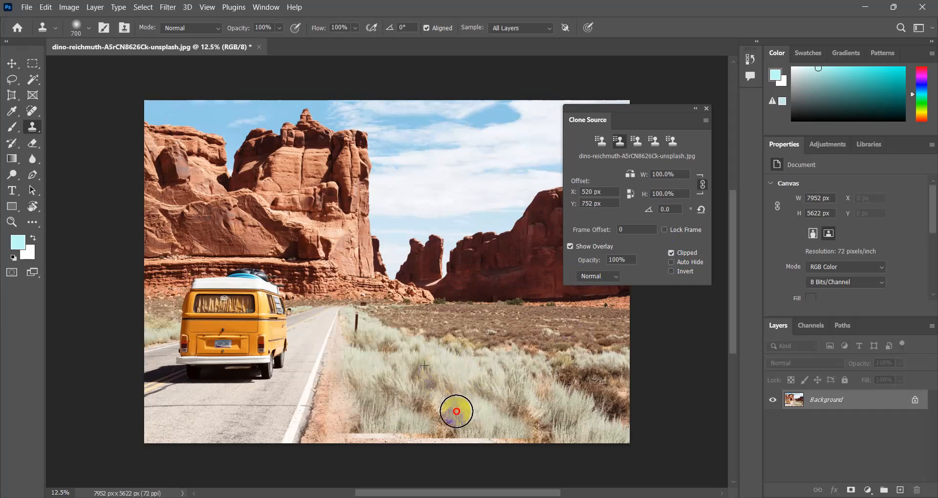
mouse_move(386, 430)
left_mouse_down()
mouse_move(347, 354)
mouse_move(368, 402)
mouse_move(329, 360)
mouse_move(306, 435)
mouse_move(291, 438)
mouse_move(304, 347)
mouse_move(269, 357)
mouse_move(266, 303)
mouse_move(251, 293)
mouse_move(253, 280)
mouse_move(189, 318)
mouse_move(207, 291)
mouse_move(171, 360)
mouse_move(159, 332)
mouse_move(163, 303)
mouse_move(151, 377)
mouse_move(163, 304)
mouse_move(221, 398)
mouse_move(199, 394)
mouse_move(285, 415)
mouse_move(176, 398)
mouse_move(312, 377)
mouse_move(162, 325)
mouse_move(288, 306)
mouse_move(347, 311)
mouse_move(342, 338)
left_mouse_up()
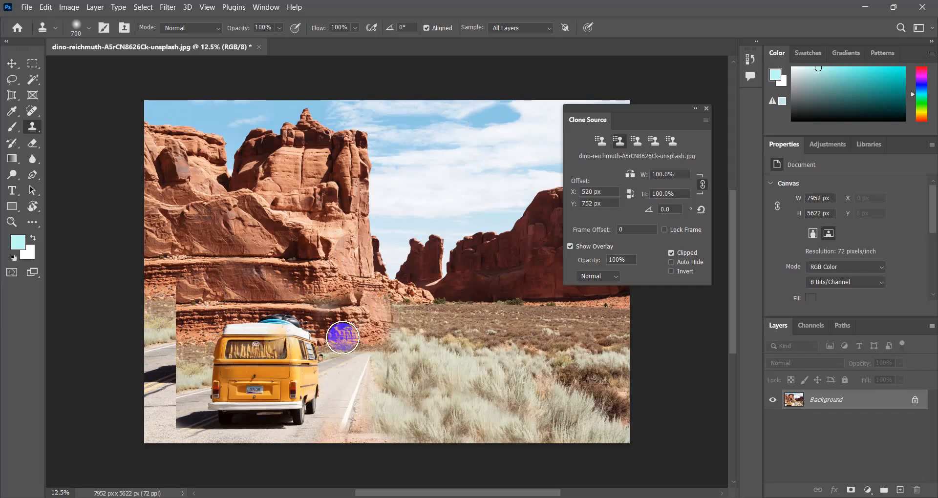